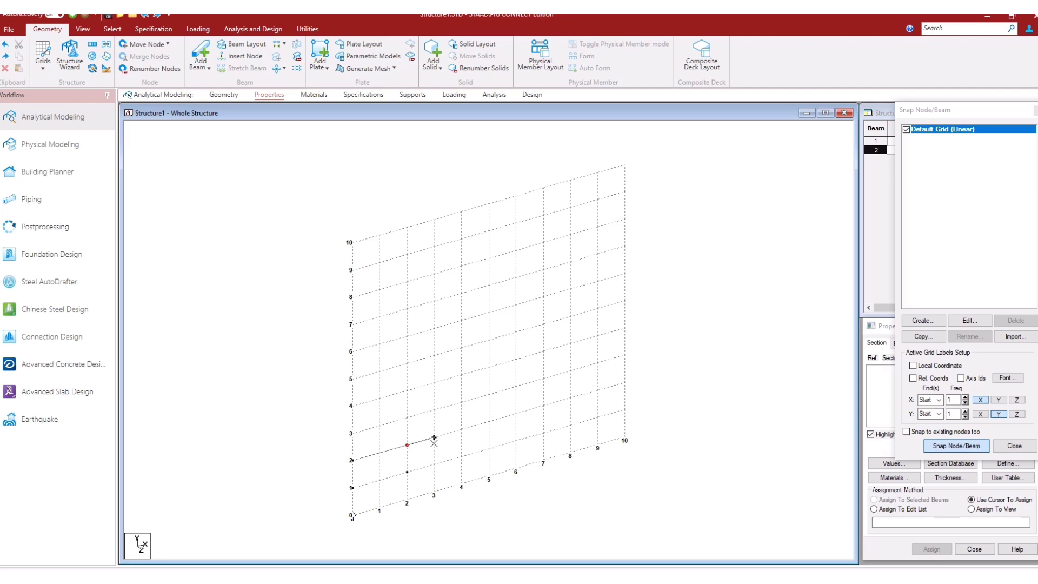
Extend the beam along the Y = 2 grid line with nodes at X = 3 and X = 4
left_click(434, 437)
left_click(461, 429)
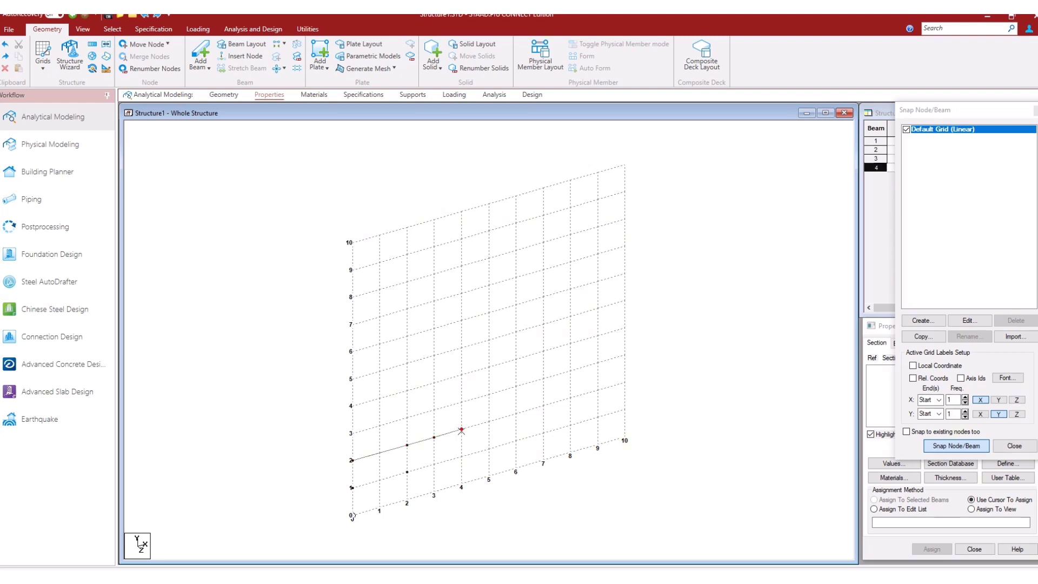
key("Escape")
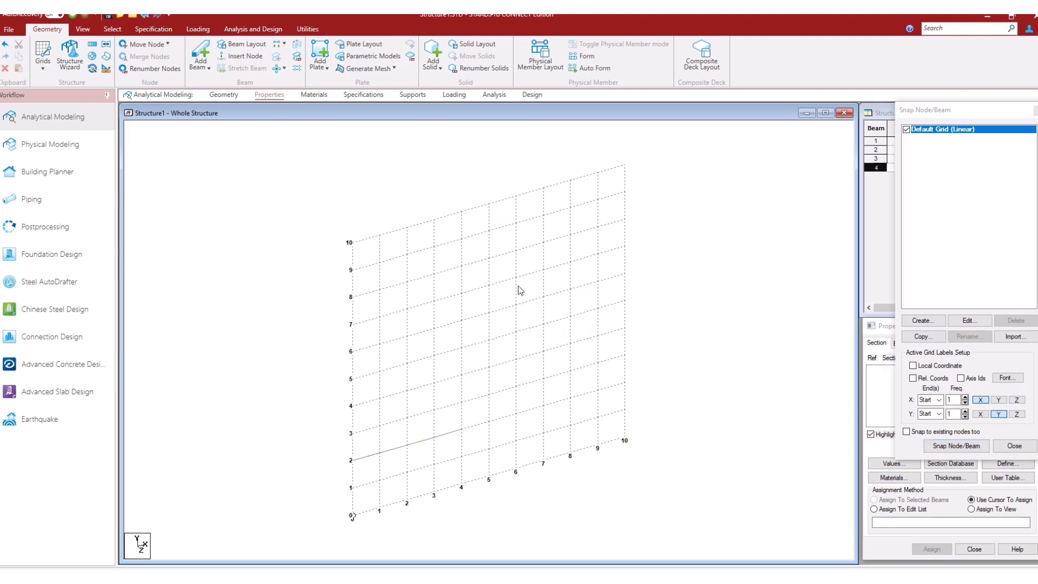
Add the American W4X13 W-shape section in steel from the section database to the properties list
left_click(939, 466)
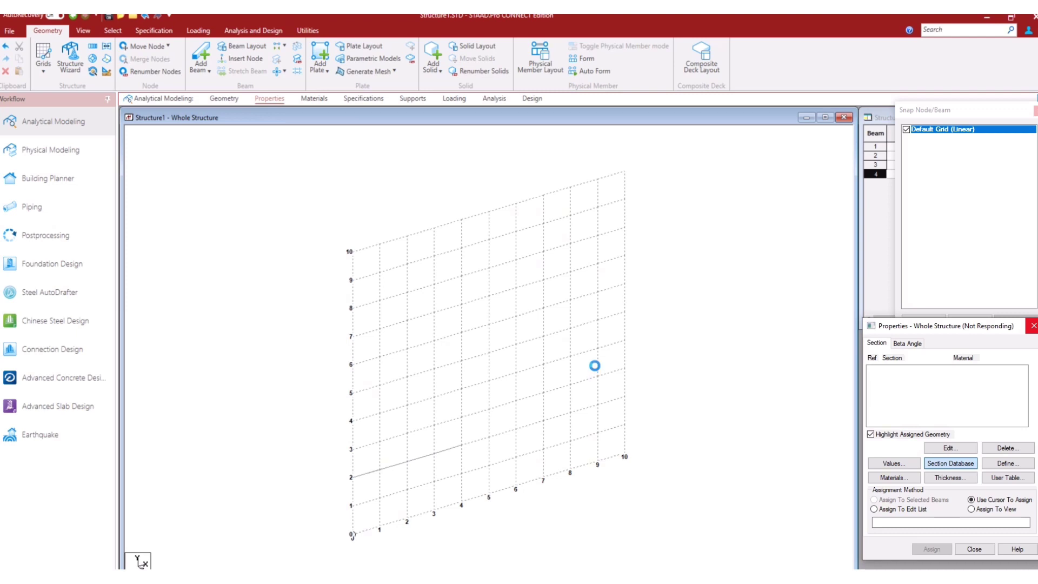
left_click_drag(560, 247, 561, 301)
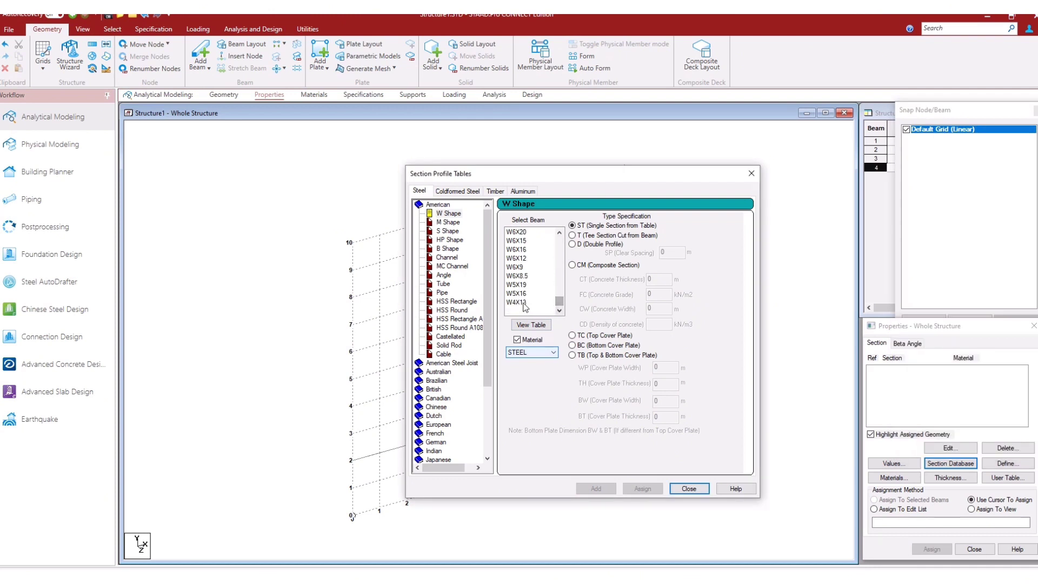
left_click(517, 302)
left_click(607, 490)
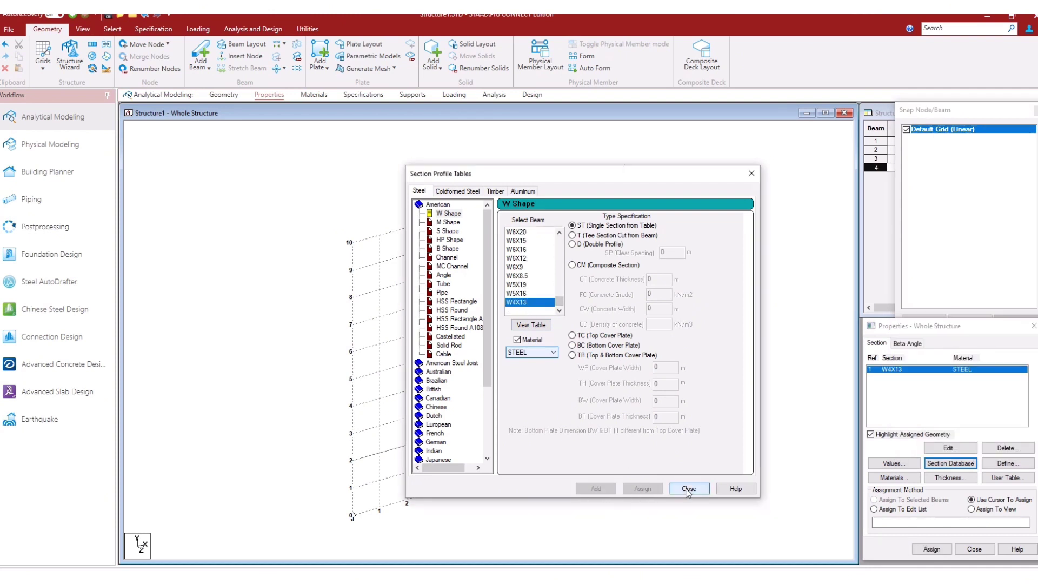
left_click(689, 488)
Assign the W4X13 section to all members in the view
left_click(972, 509)
left_click(931, 549)
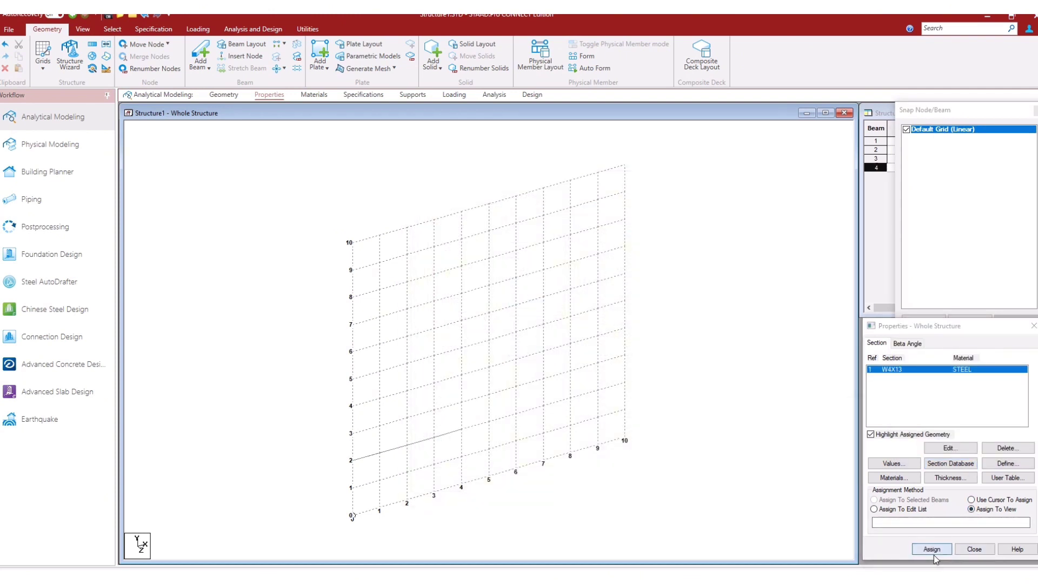
left_click(965, 467)
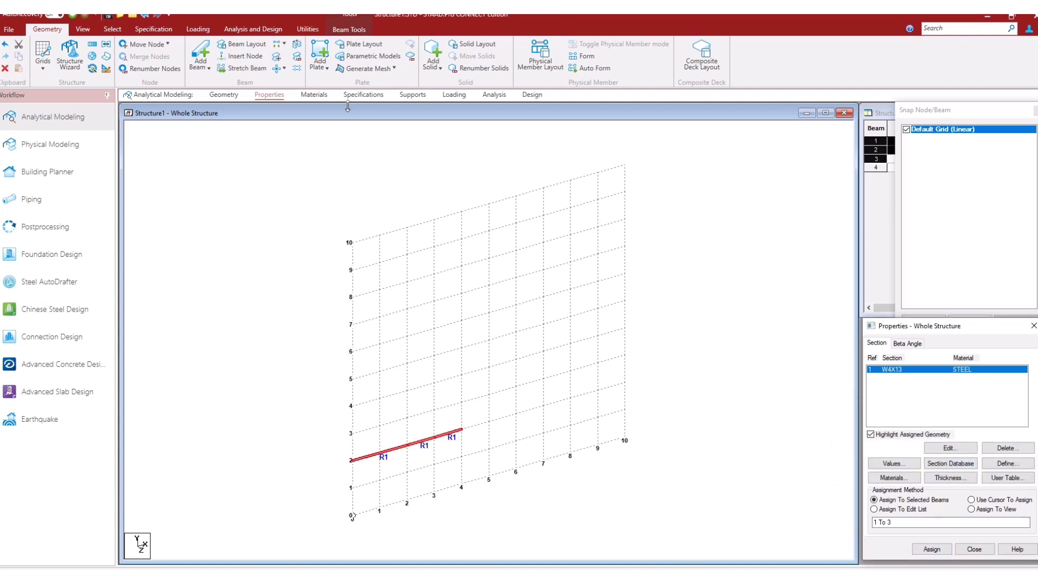
Create a pinned support definition for the structure
left_click(378, 95)
left_click(408, 96)
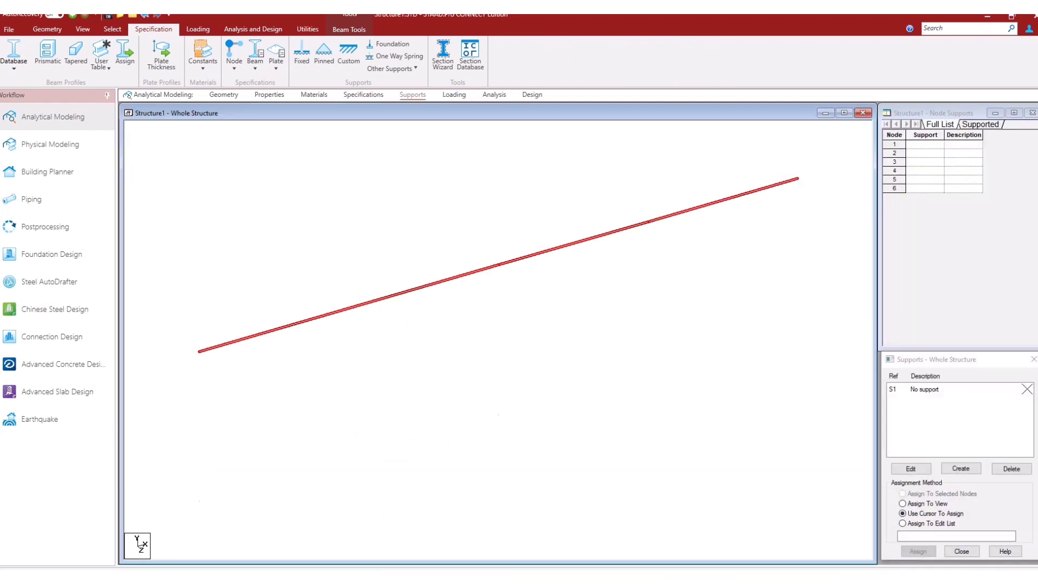
left_click(961, 468)
left_click(871, 339)
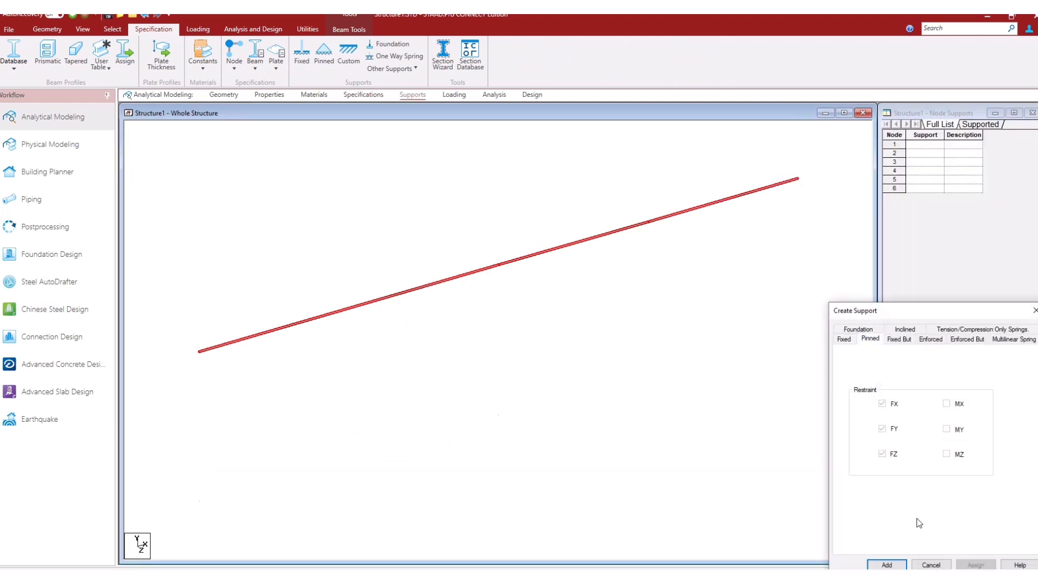
left_click(888, 565)
Create a Fixed But support with FX, FY, MX, MY and MZ released
left_click(960, 468)
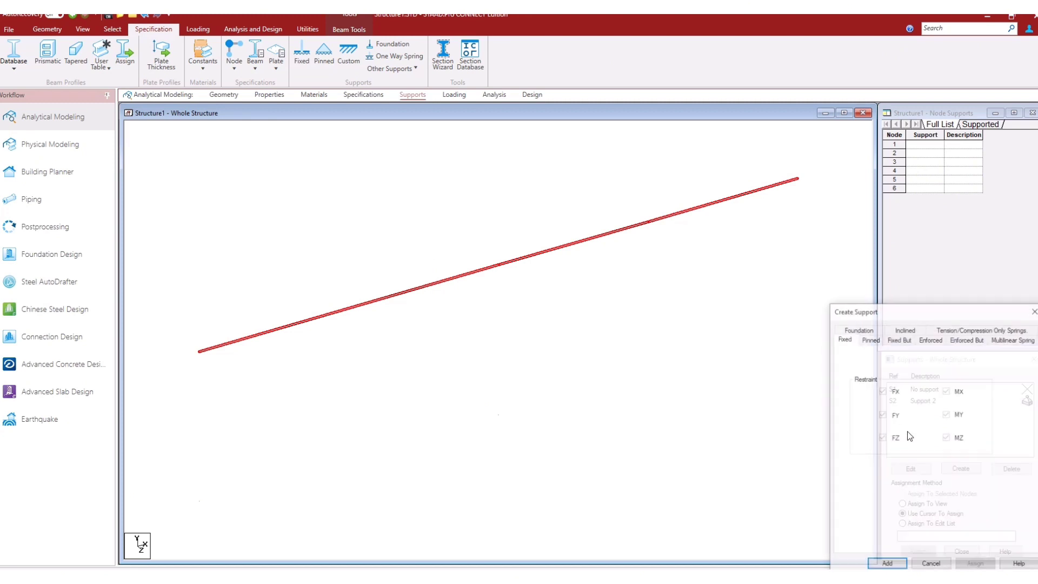
left_click(897, 340)
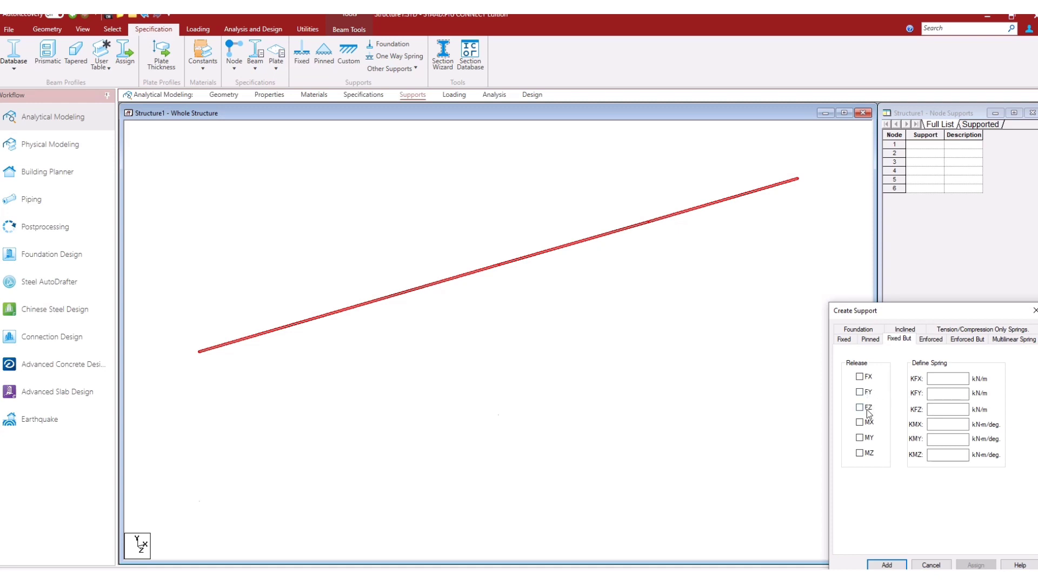
left_click(860, 376)
left_click(860, 392)
left_click(859, 422)
left_click(860, 438)
left_click(859, 453)
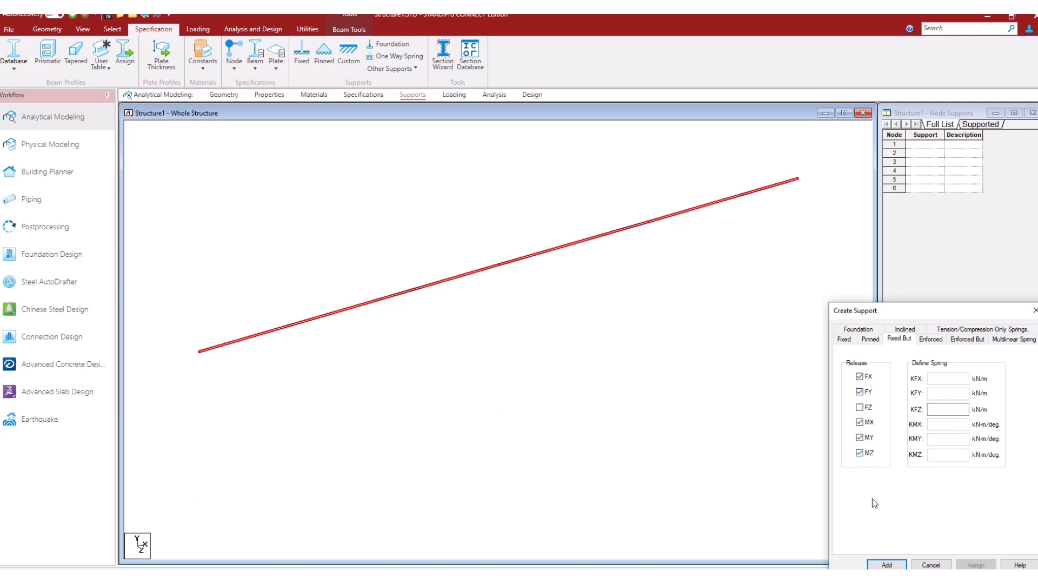
left_click(896, 562)
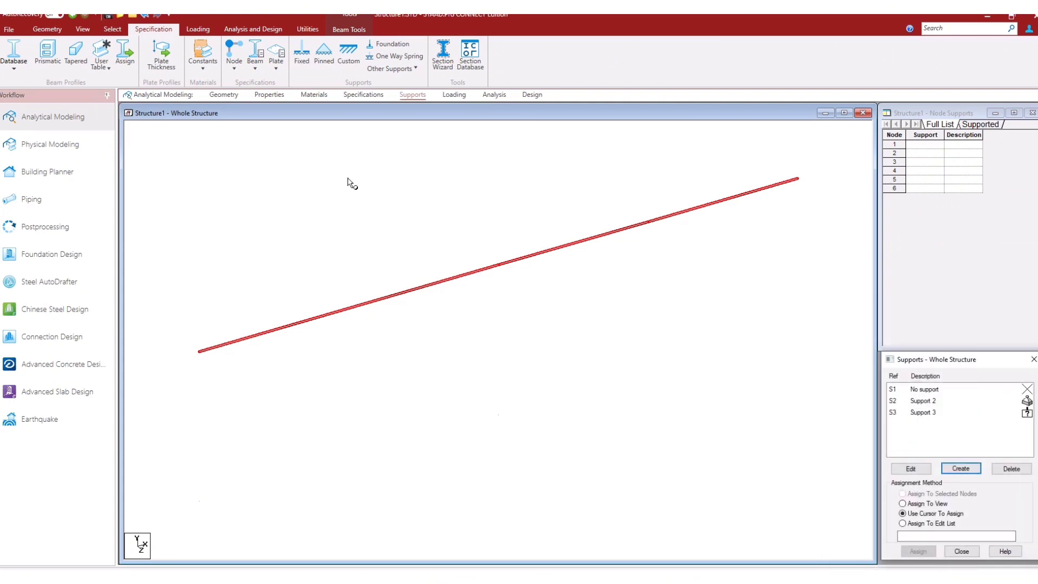
left_click(322, 200)
left_click_drag(146, 149, 770, 404)
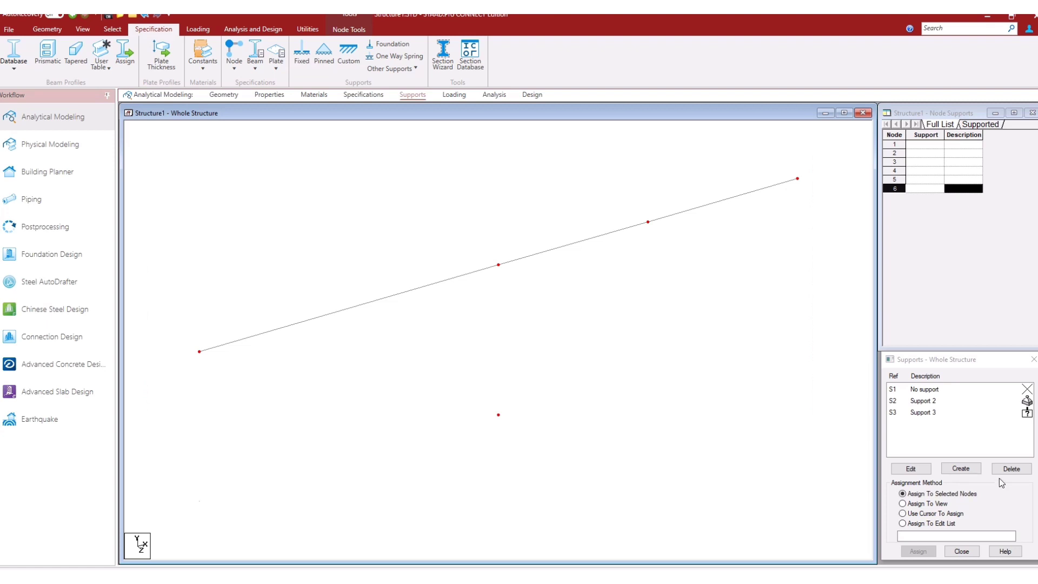
left_click(679, 337)
key("alt")
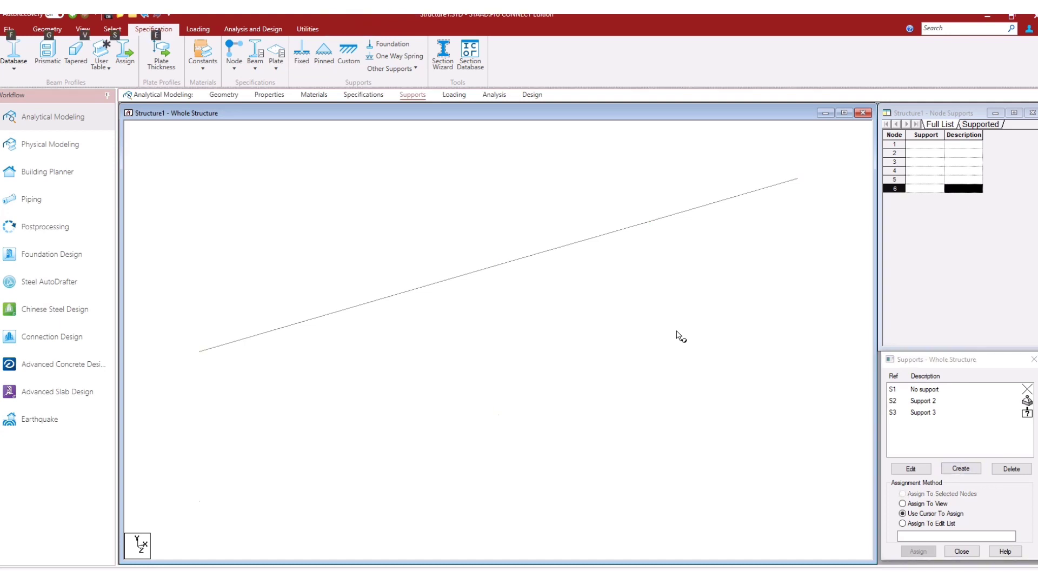
Display the node numbers and node points as labels on the model
right_click(642, 322)
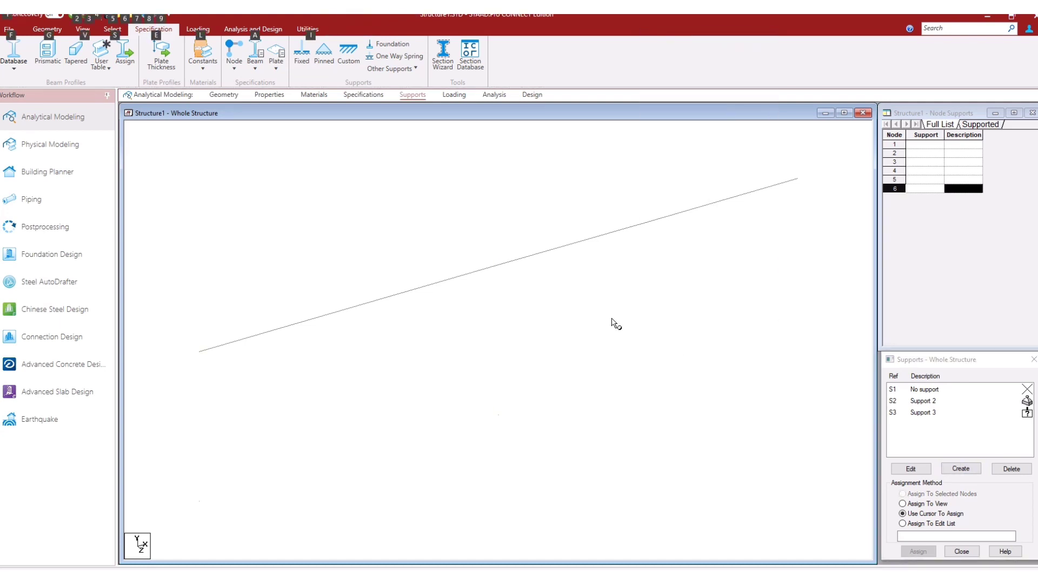
right_click(677, 324)
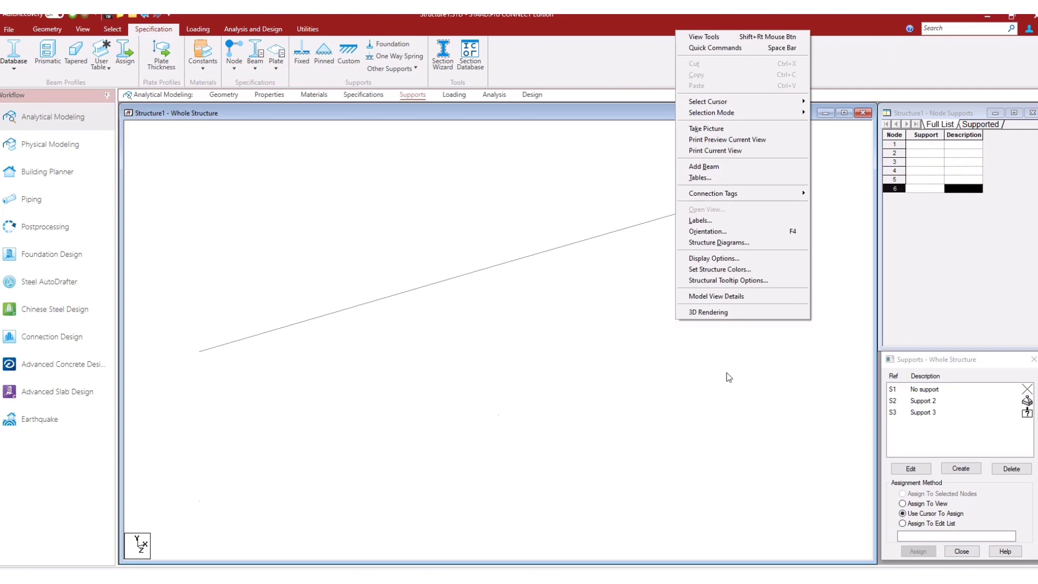
left_click(701, 220)
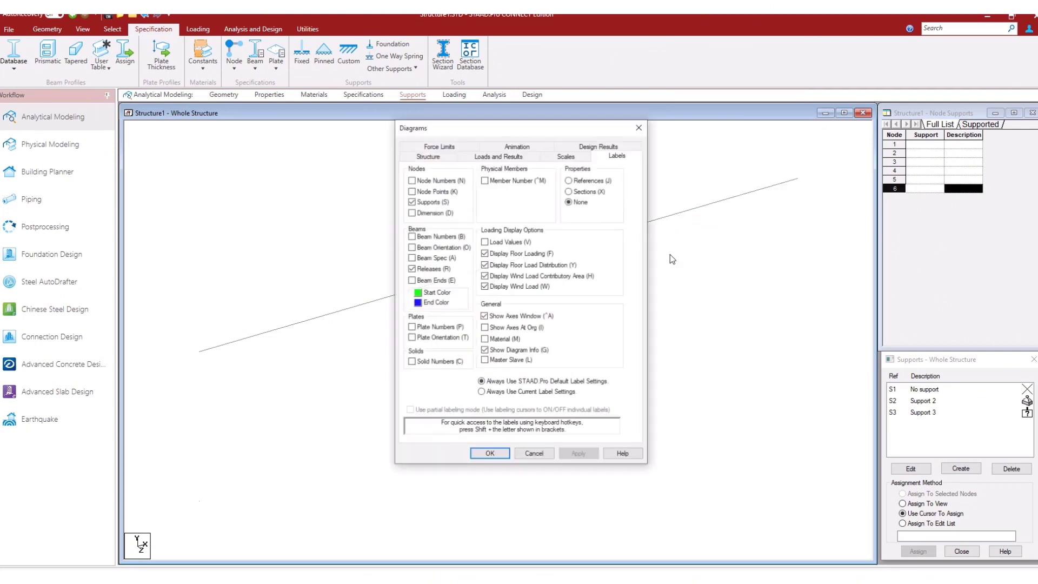
left_click(415, 181)
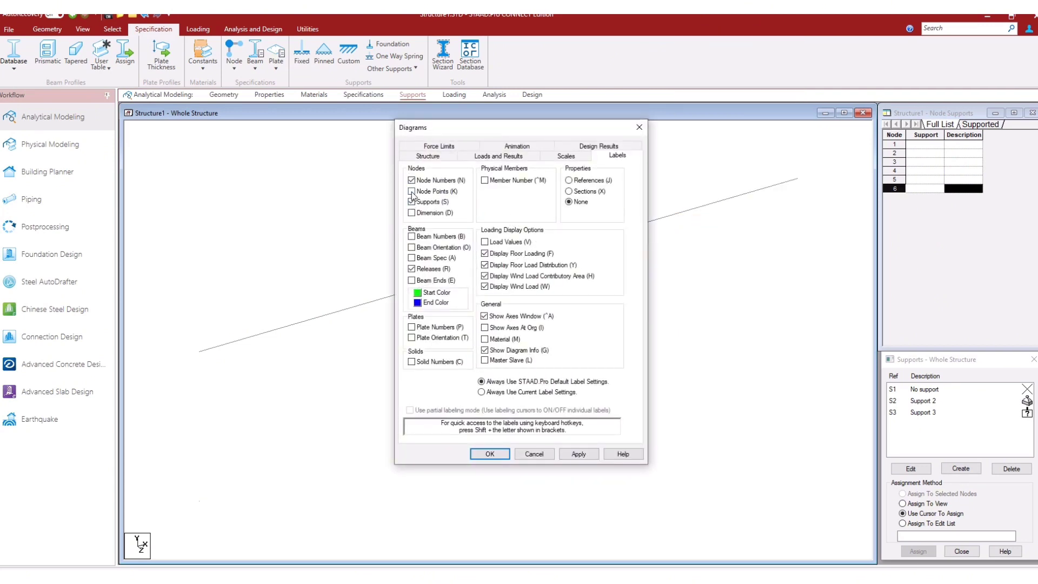
left_click(576, 453)
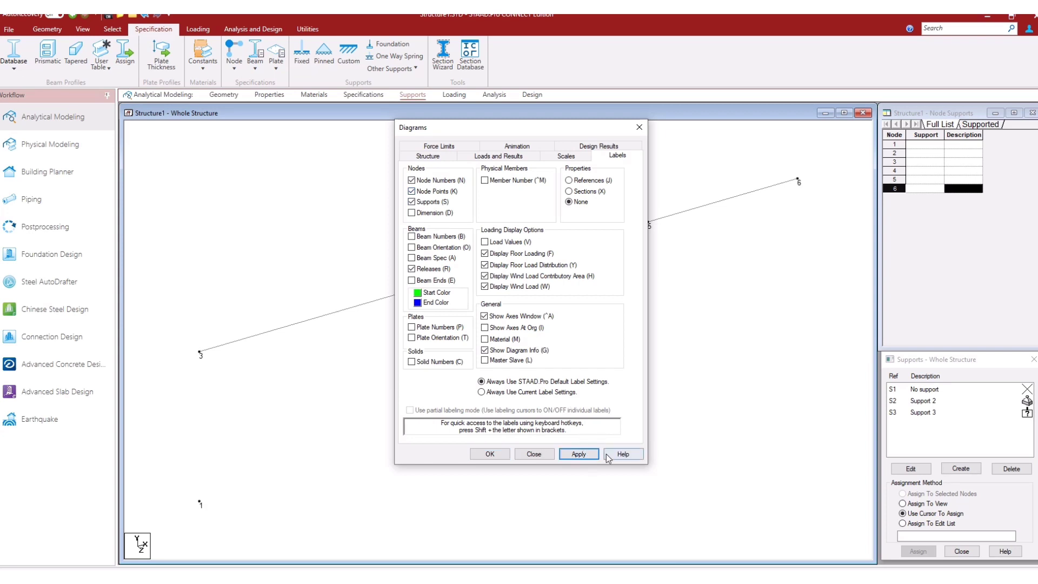
left_click(533, 454)
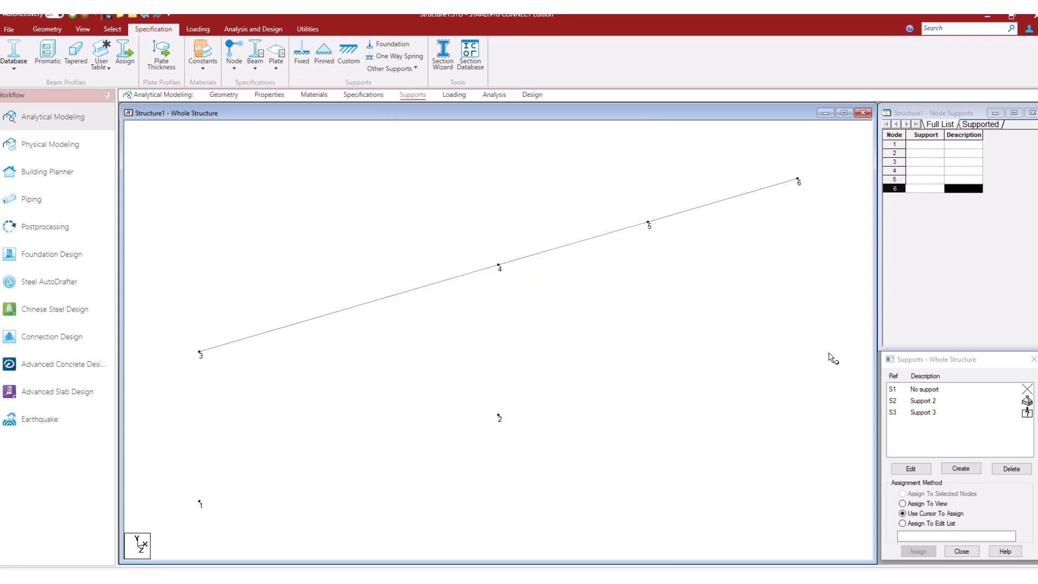
Delete the unconnected nodes 1 and 2 below the beam and confirm the deletion
scroll(572, 416, "down", 5)
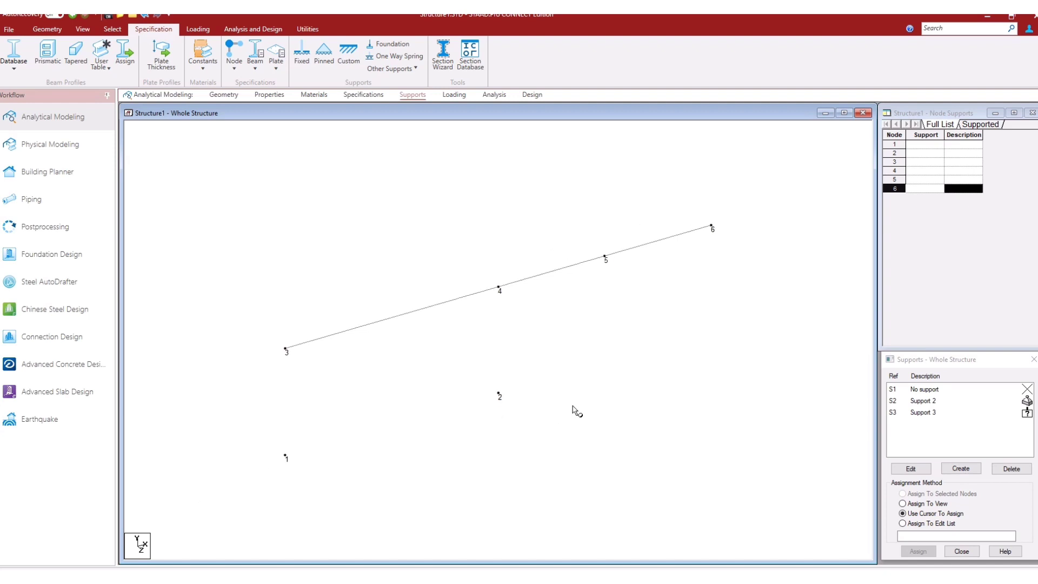
left_click_drag(394, 358, 508, 462)
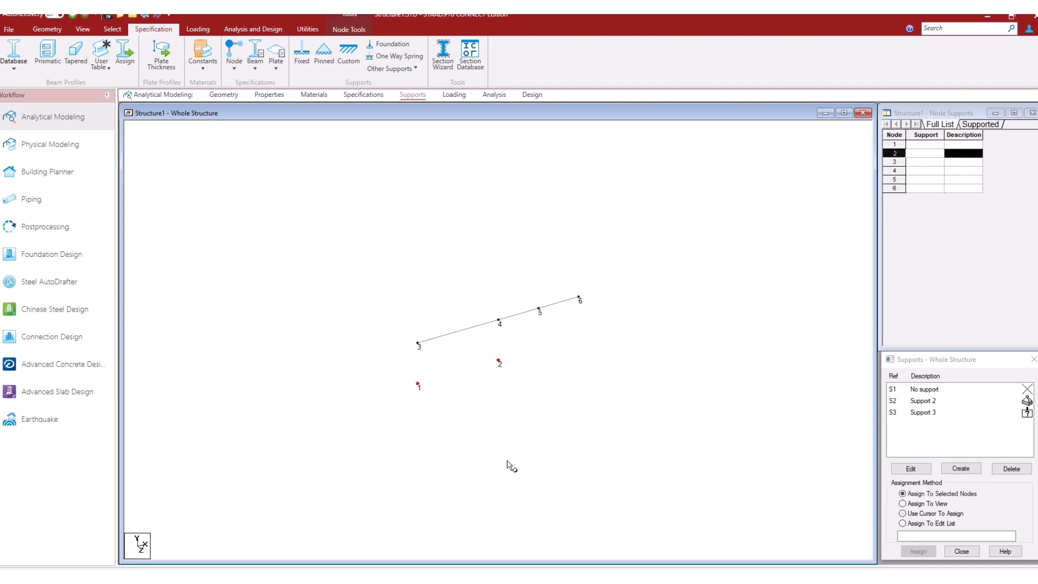
key("Delete")
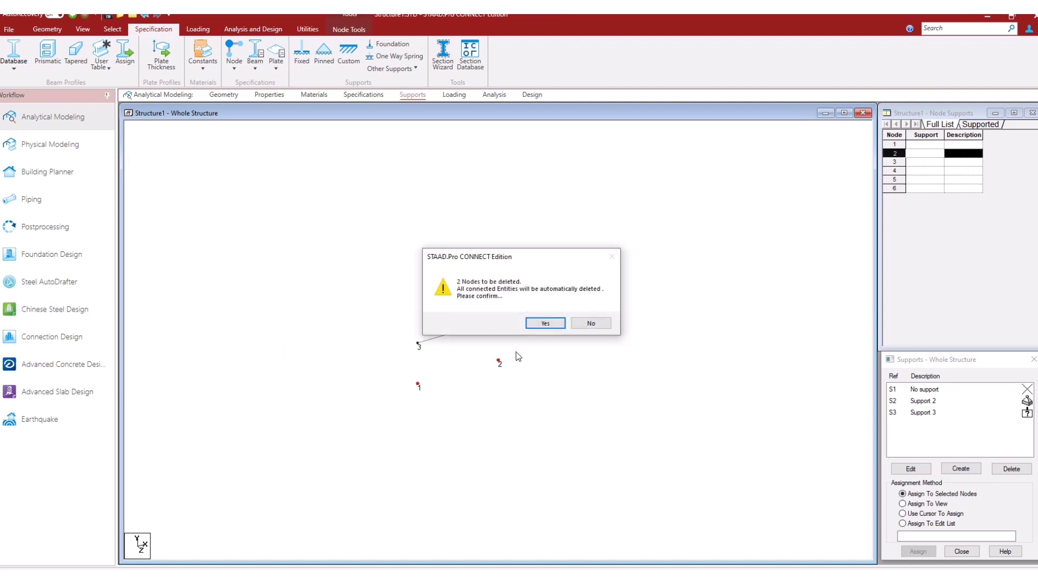
left_click(539, 323)
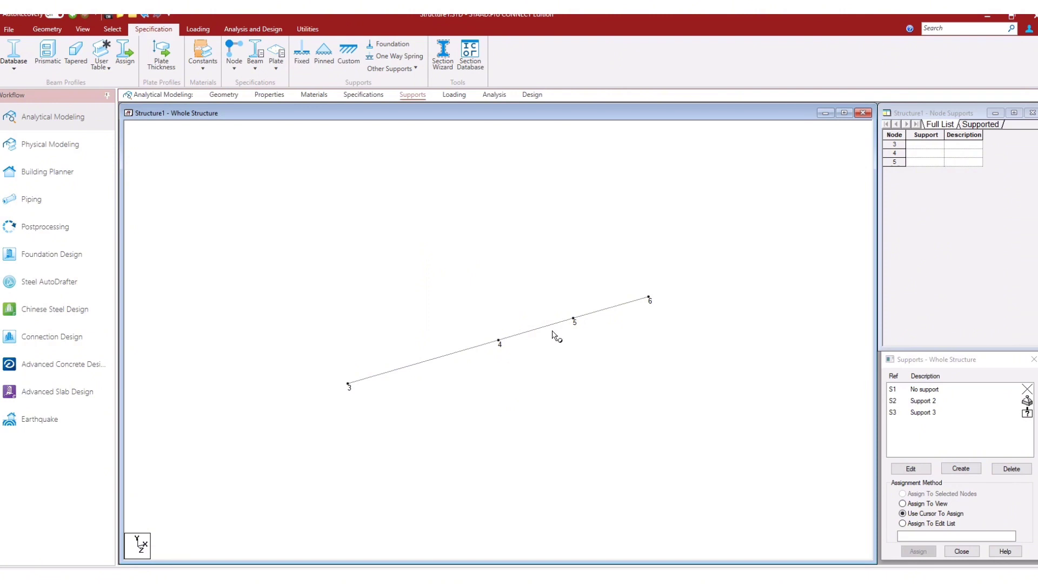
Assign the pinned Support 2 to node 3 and the Fixed But Support 3 to node 4
left_click(348, 384)
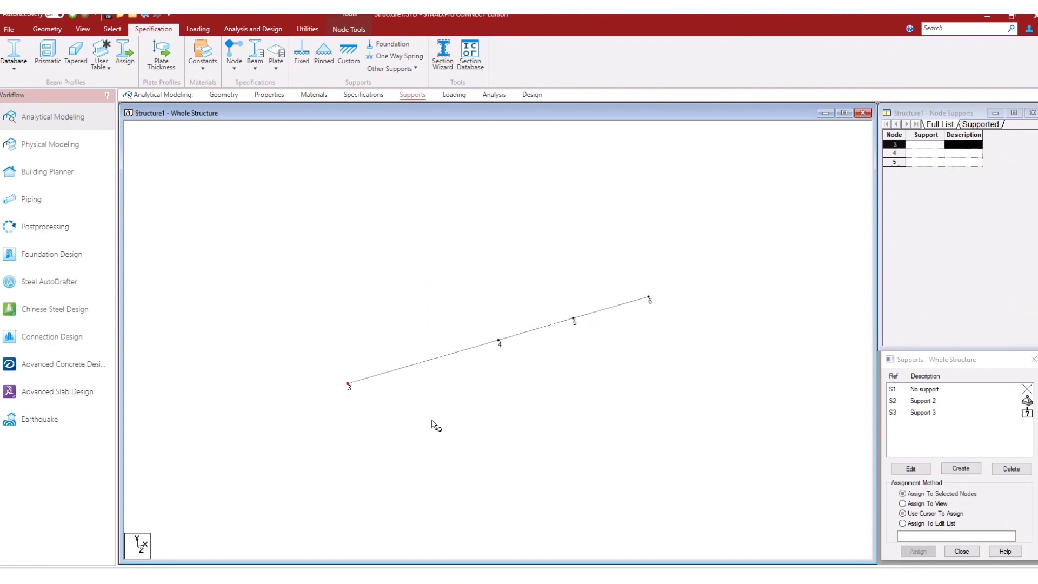
left_click(932, 405)
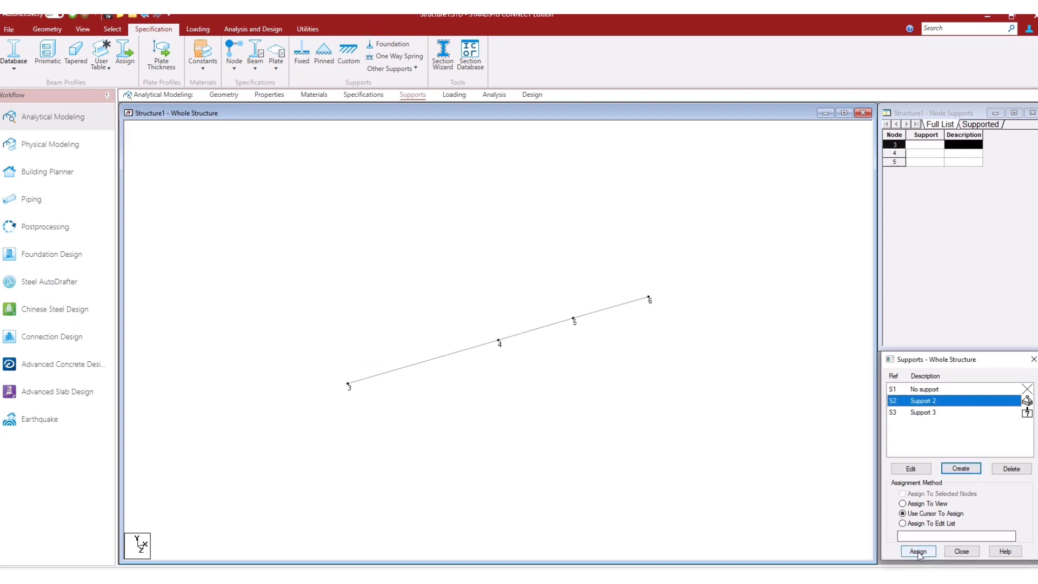
left_click(919, 551)
left_click(348, 385)
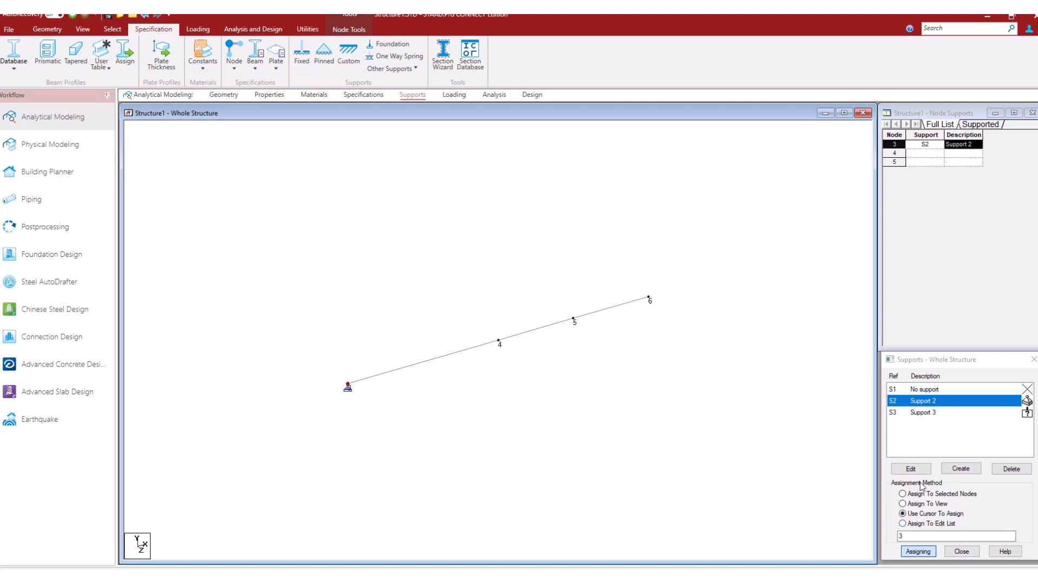
left_click(922, 413)
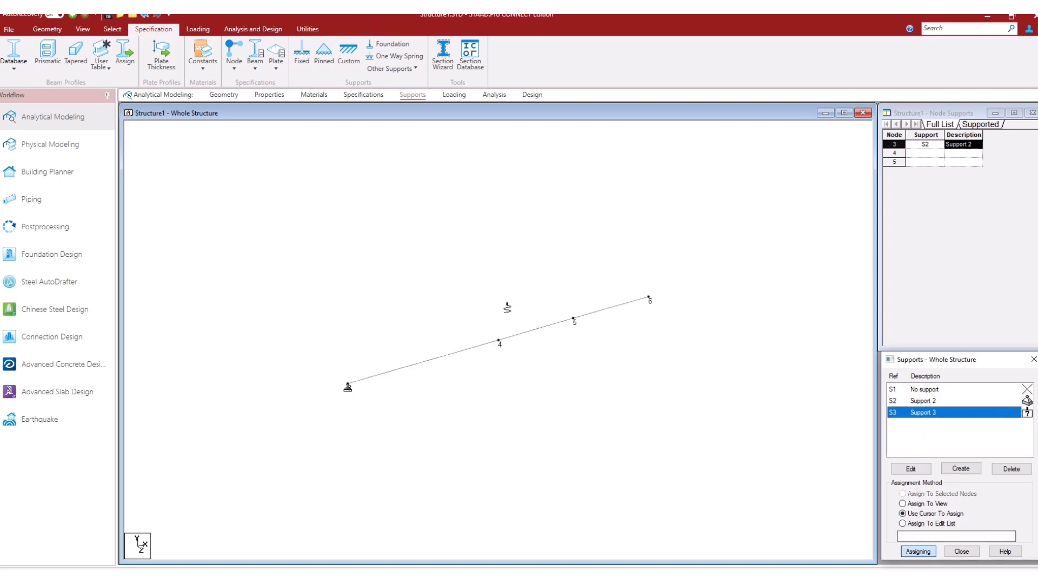
left_click(498, 341)
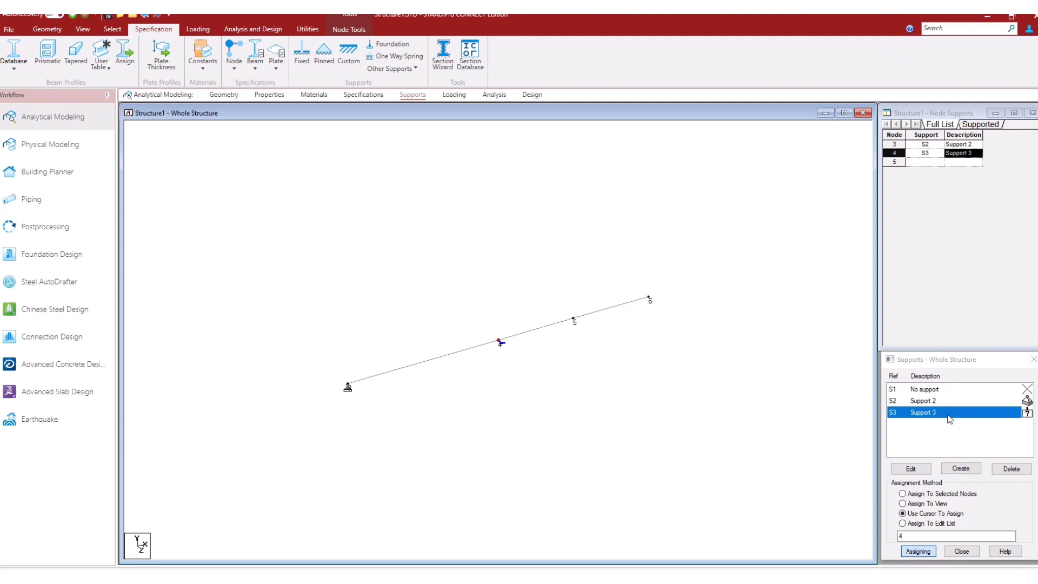
Edit Support 3 so that FY is restrained and FZ is released
left_click(911, 469)
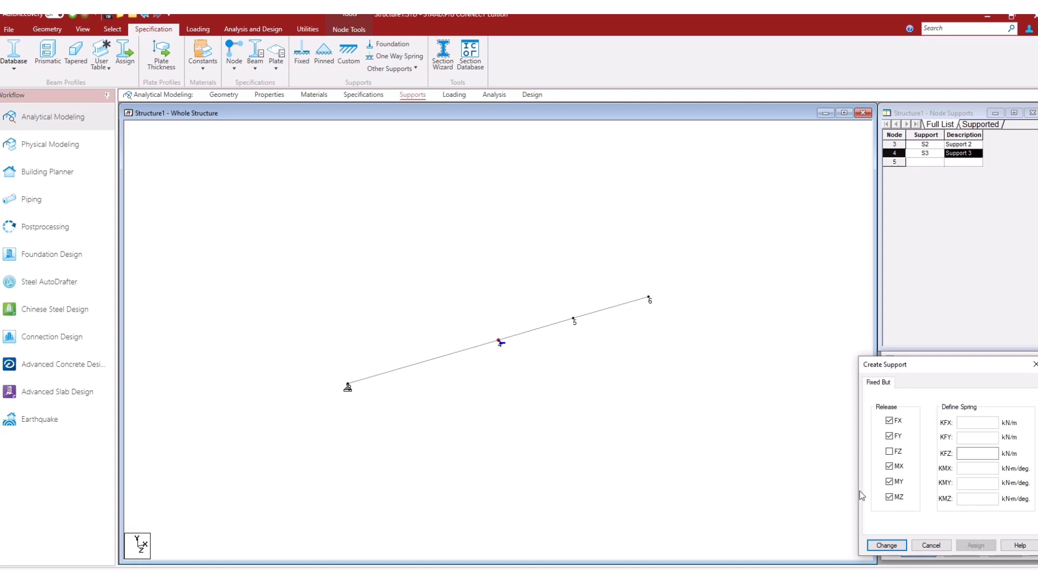
left_click(889, 436)
left_click(889, 451)
left_click(886, 545)
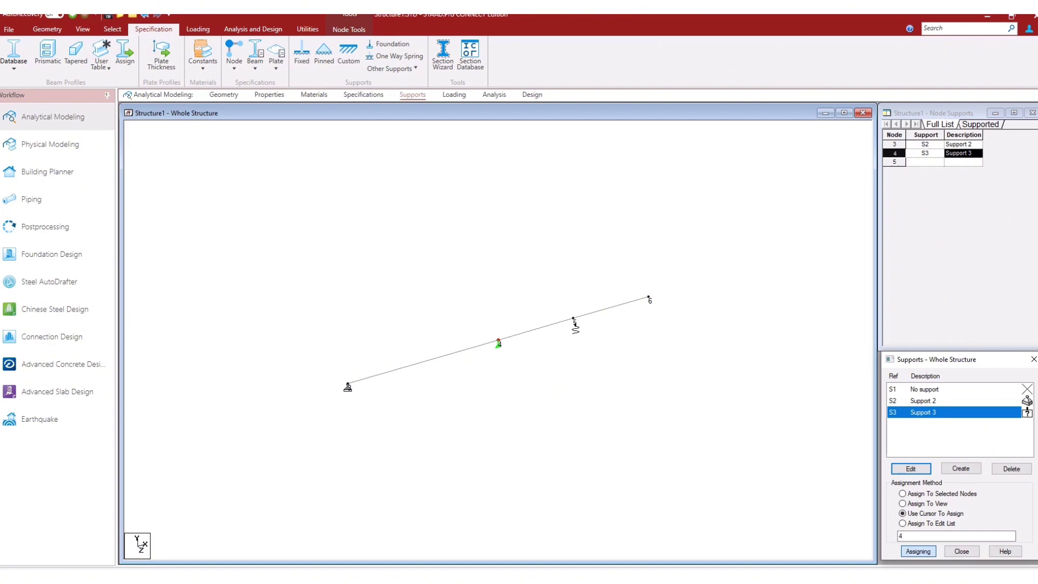
Create a primary load case titled LOAD CASE 1 with loading type None
left_click(449, 96)
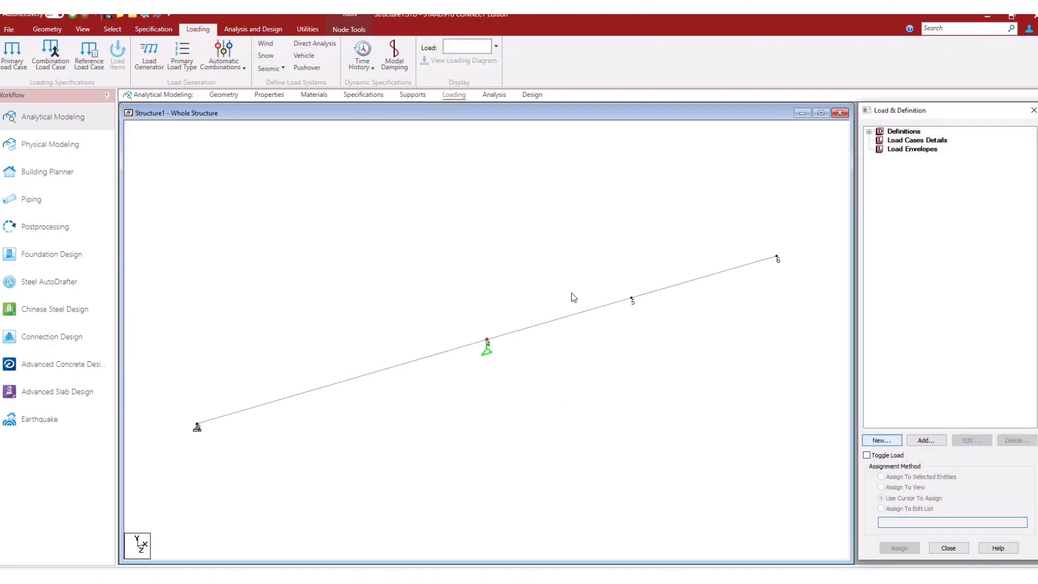
left_click(880, 441)
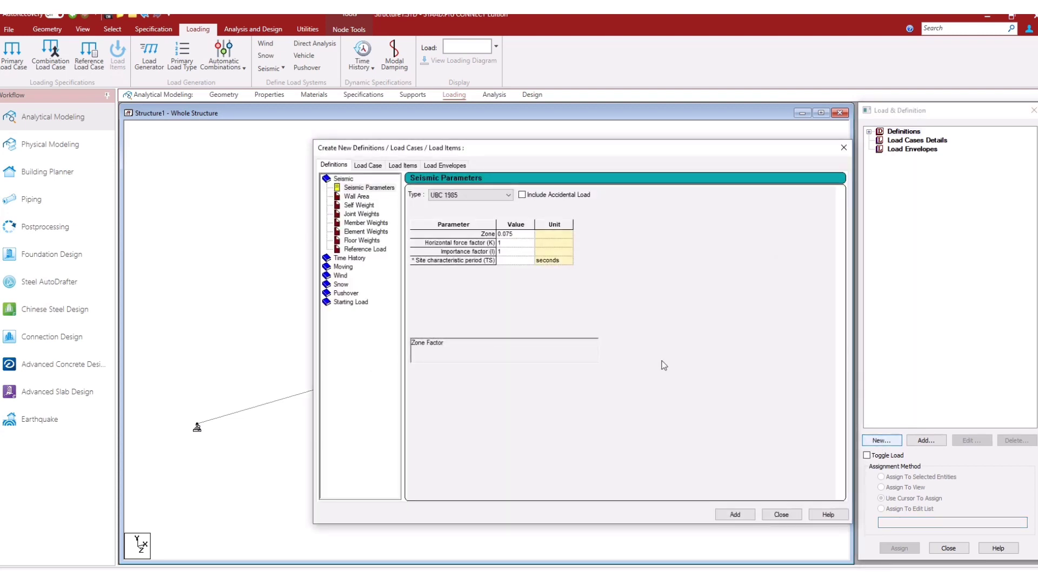
left_click(368, 165)
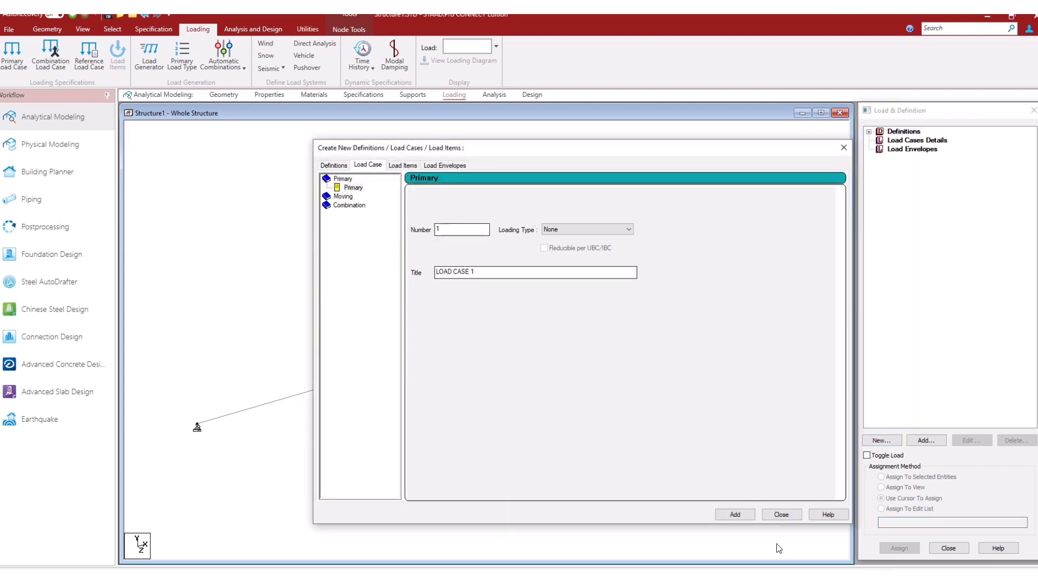
left_click(744, 515)
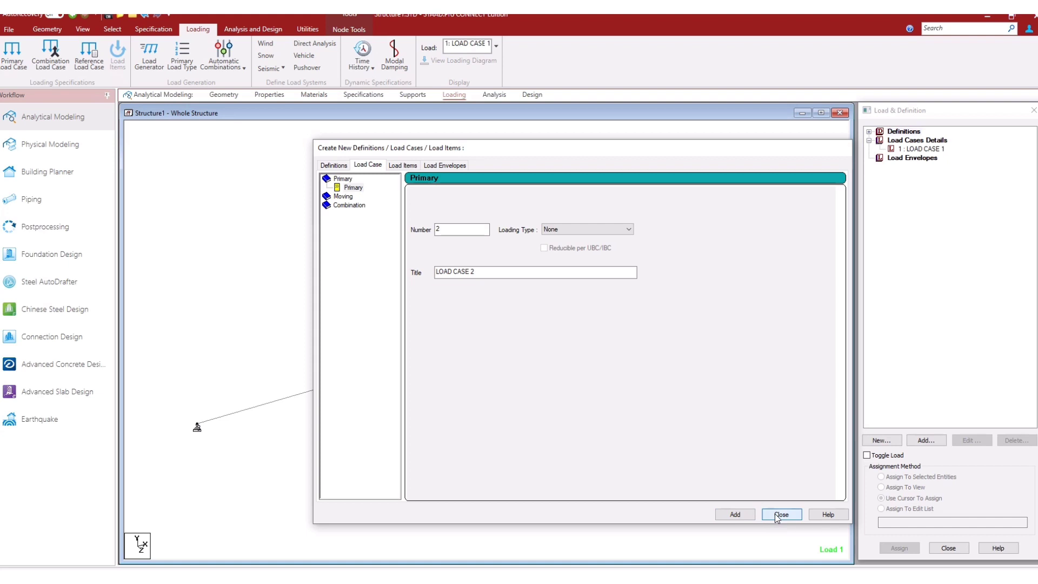
left_click(776, 515)
Add a nodal load with Fy of -10 kN to LOAD CASE 1
left_click(921, 149)
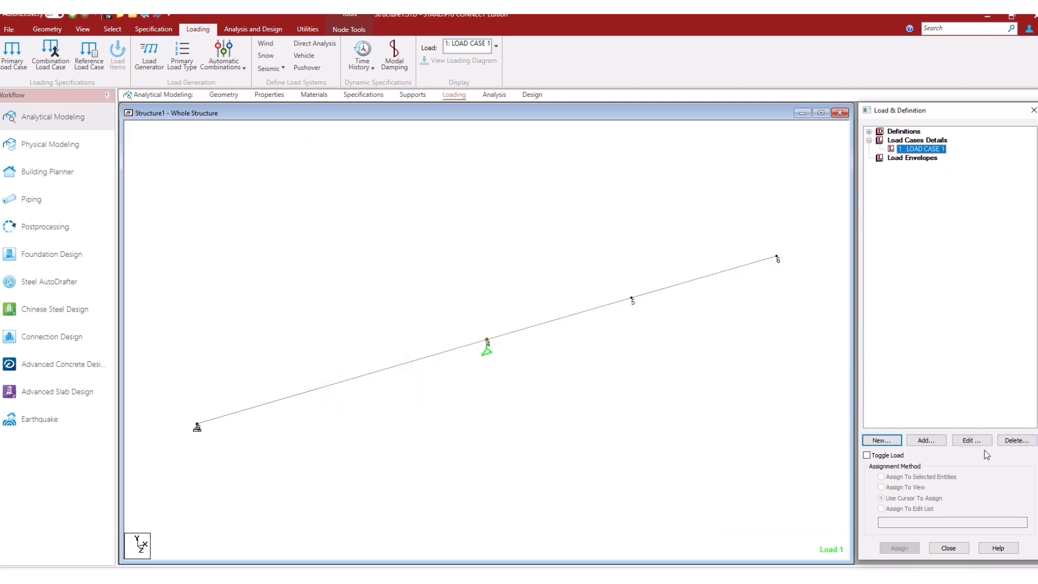
left_click(925, 441)
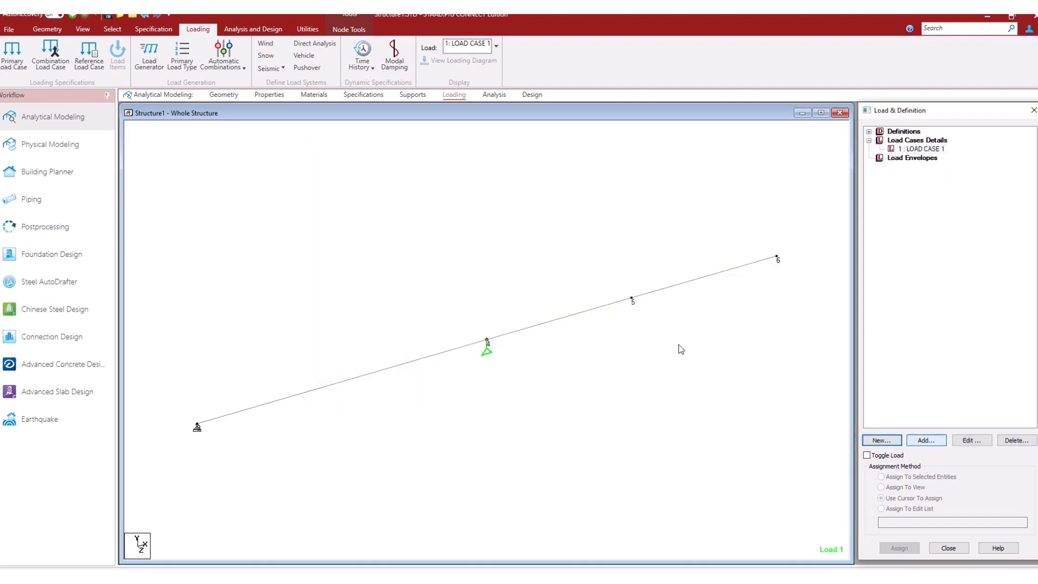
left_click(357, 191)
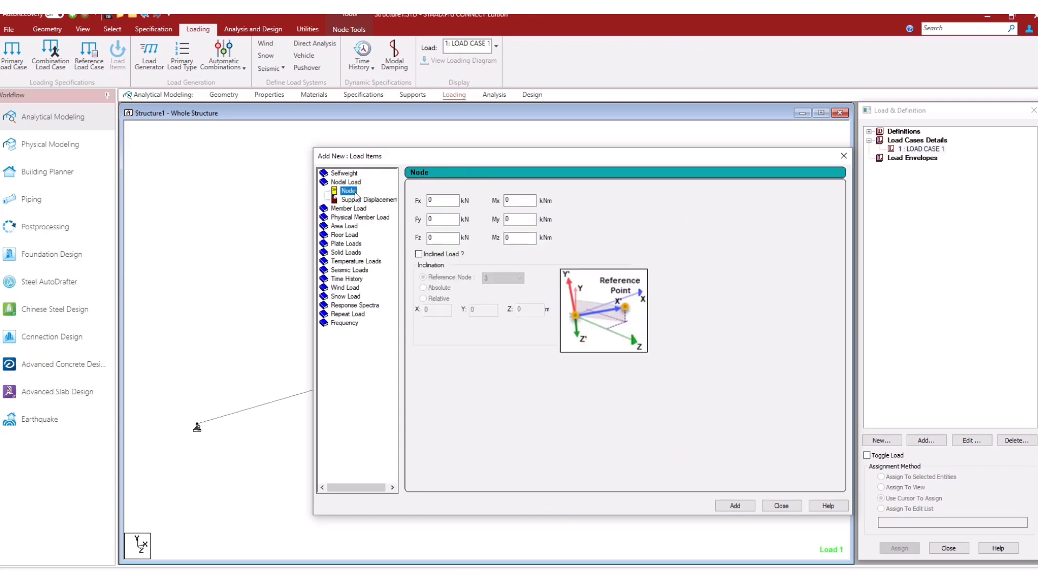
left_click(437, 219)
left_click(734, 506)
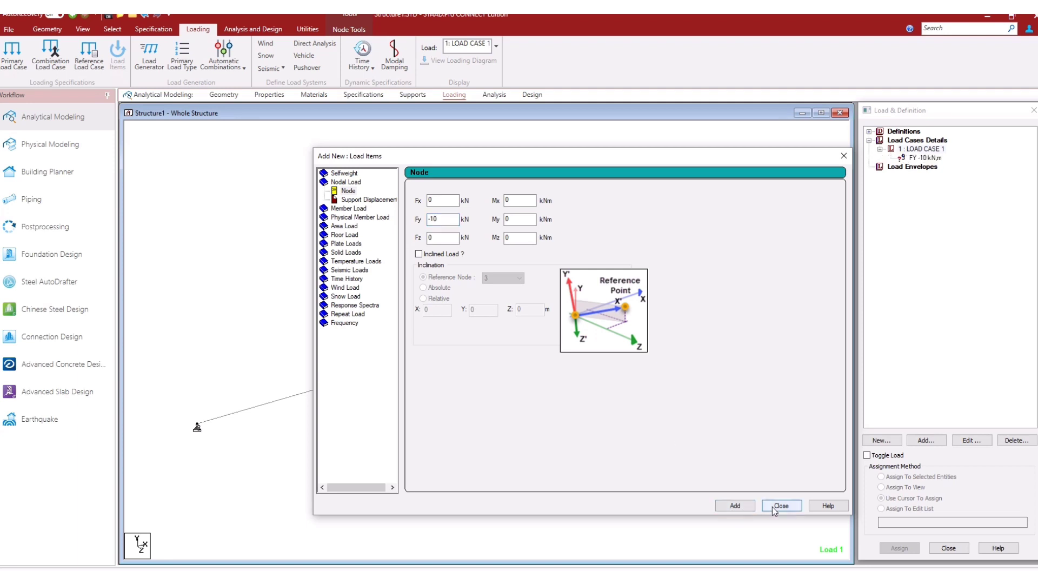
left_click(773, 507)
Assign the FY -10 kN nodal load to node 5 using the cursor
left_click(925, 158)
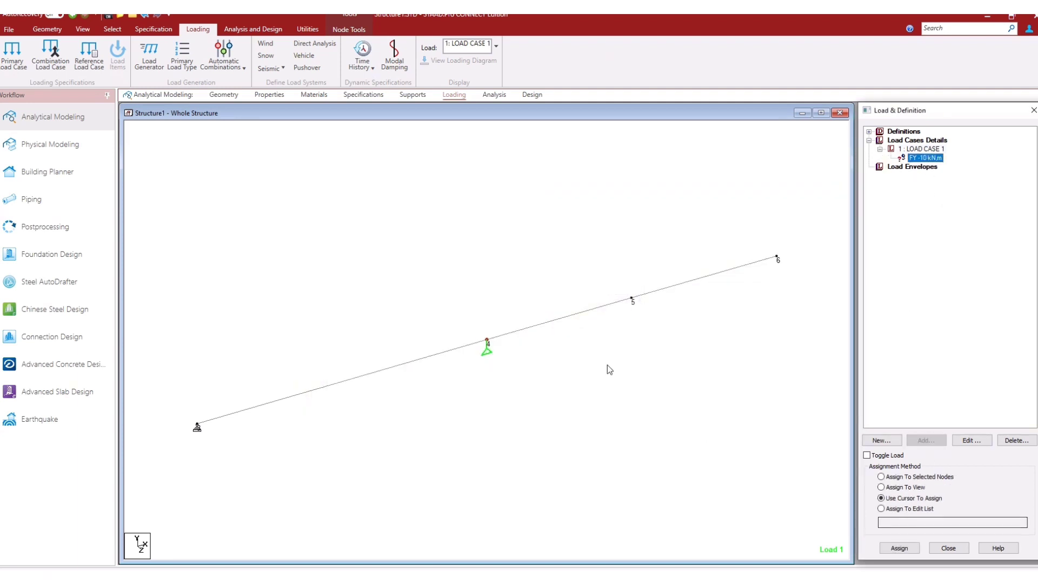
left_click(899, 548)
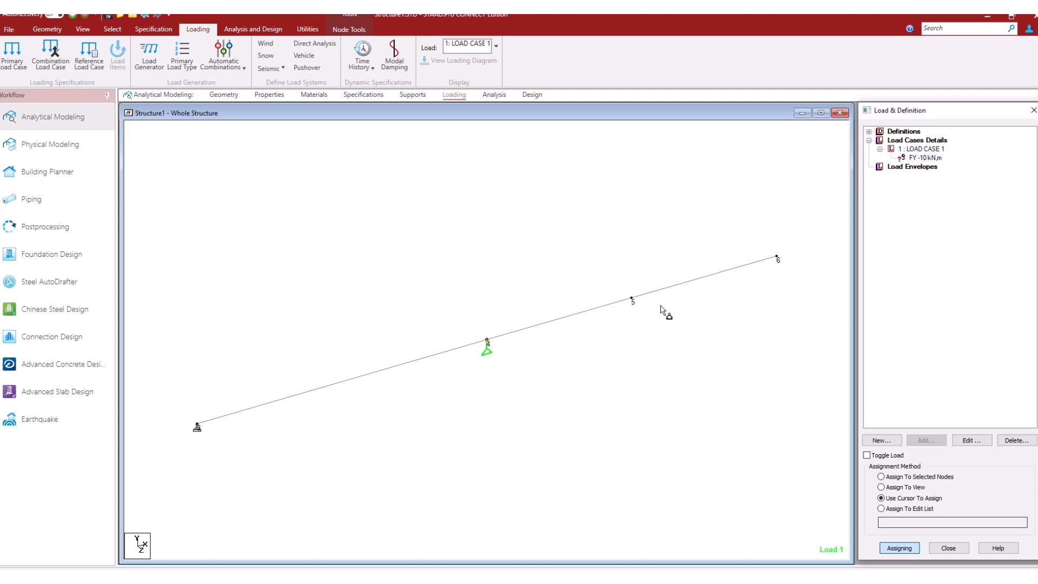
left_click(633, 300)
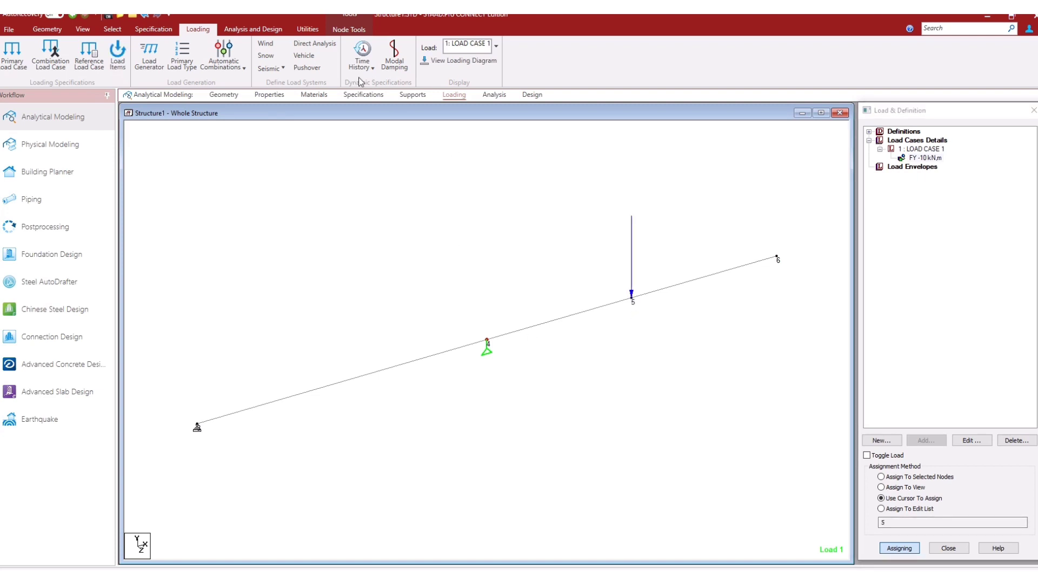
Add a Perform Analysis command with the No Print option
left_click(256, 31)
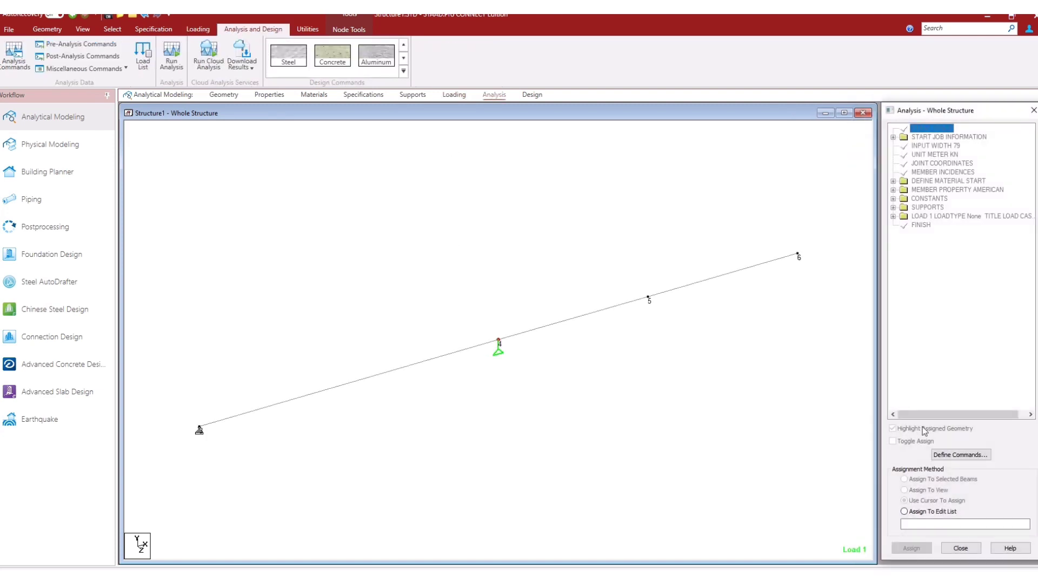
left_click(961, 454)
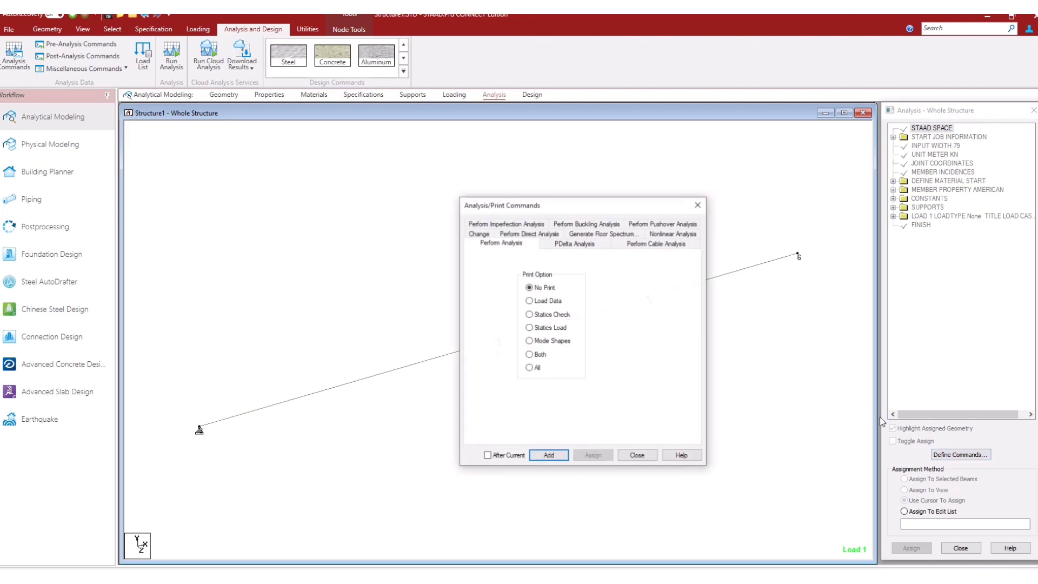
left_click(551, 457)
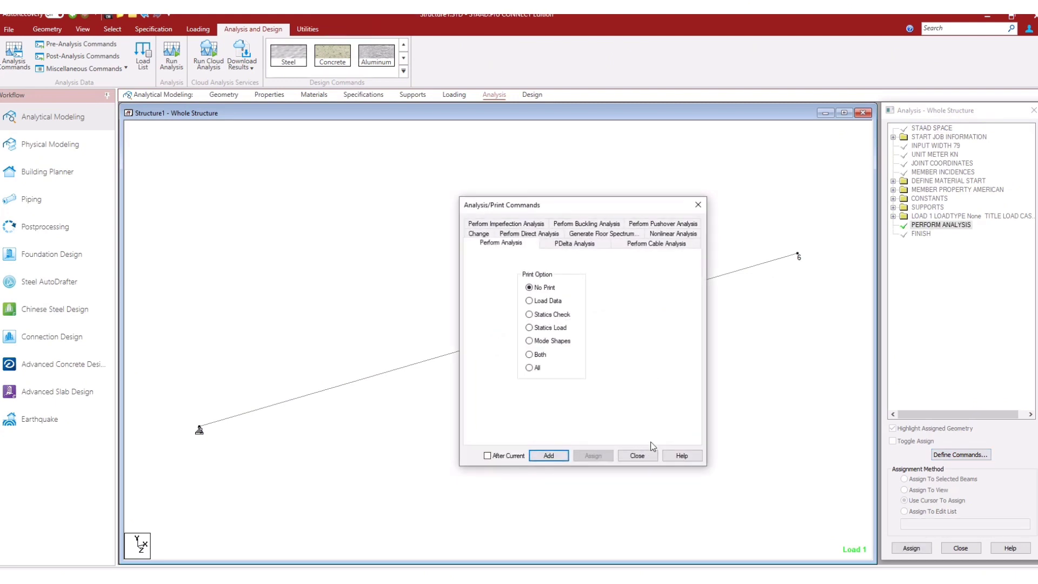
left_click(637, 455)
Run the analysis, check its error and warning summary, and go to post-processing mode
left_click(171, 57)
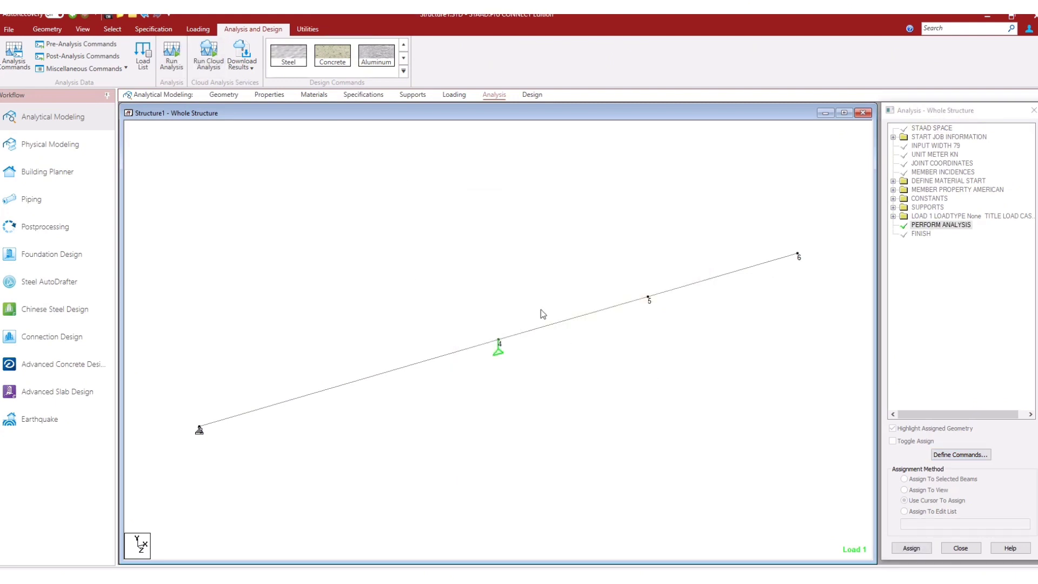
left_click(514, 354)
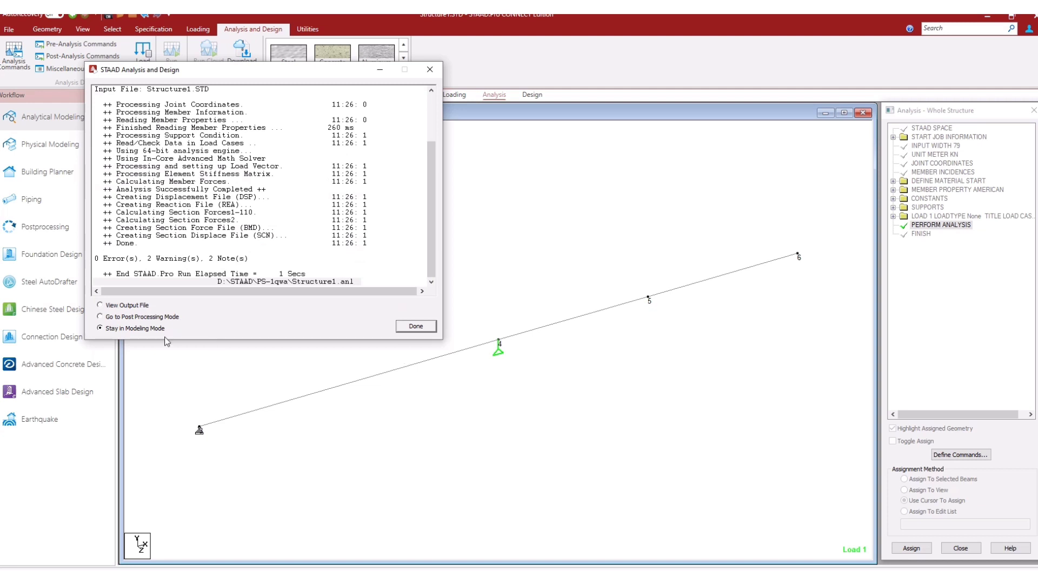
left_click(128, 261)
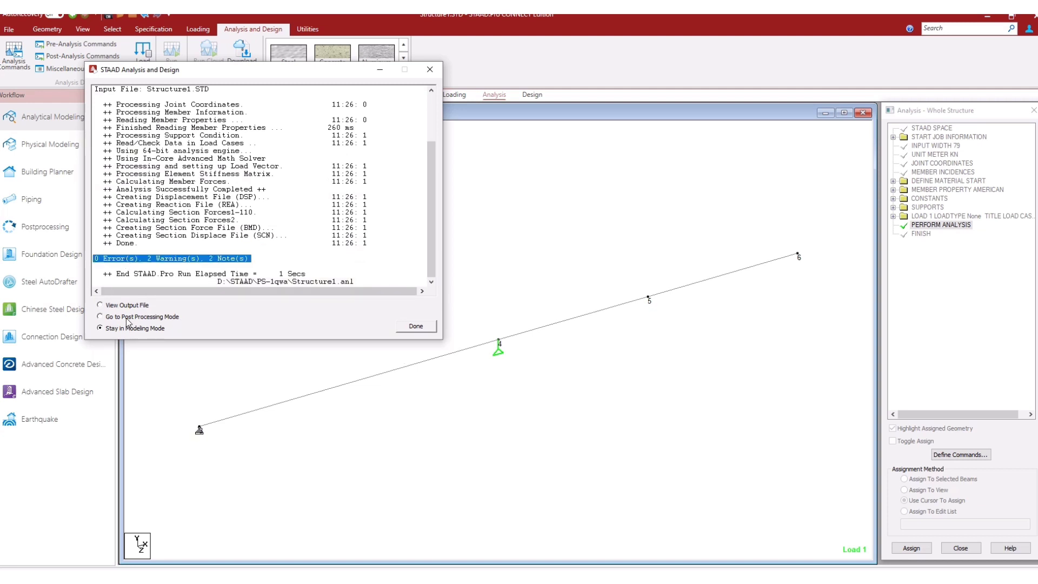
left_click(128, 317)
left_click(417, 326)
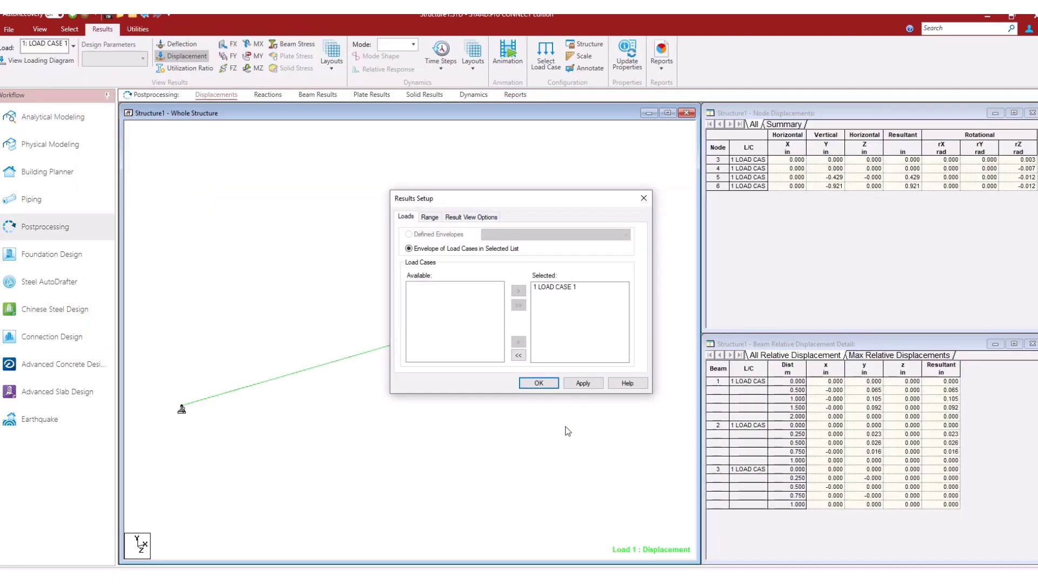
Accept the results setup with LOAD CASE 1 selected and show the displaced beam in front view
left_click(541, 384)
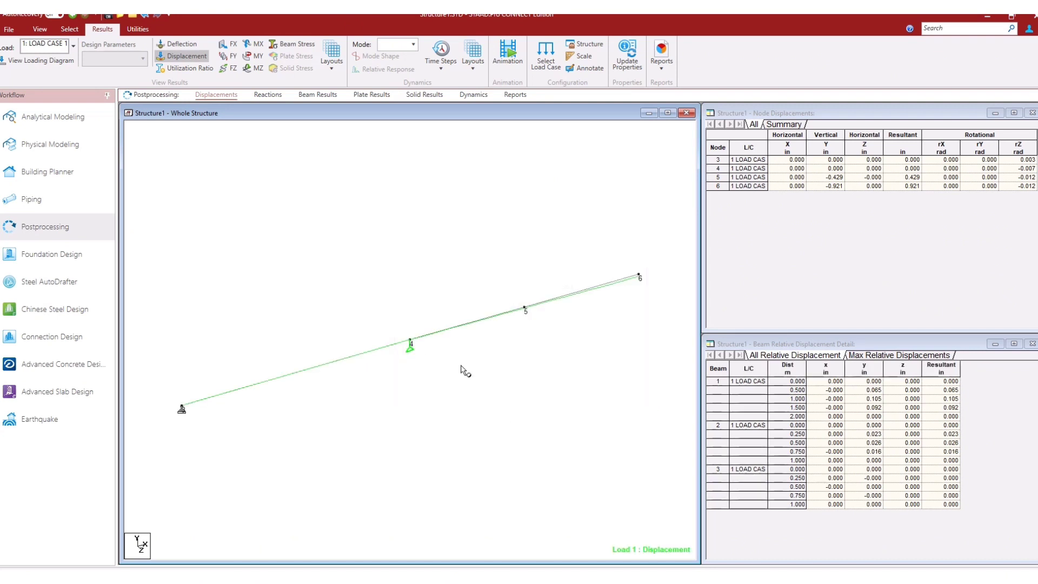
left_click(41, 29)
left_click(217, 57)
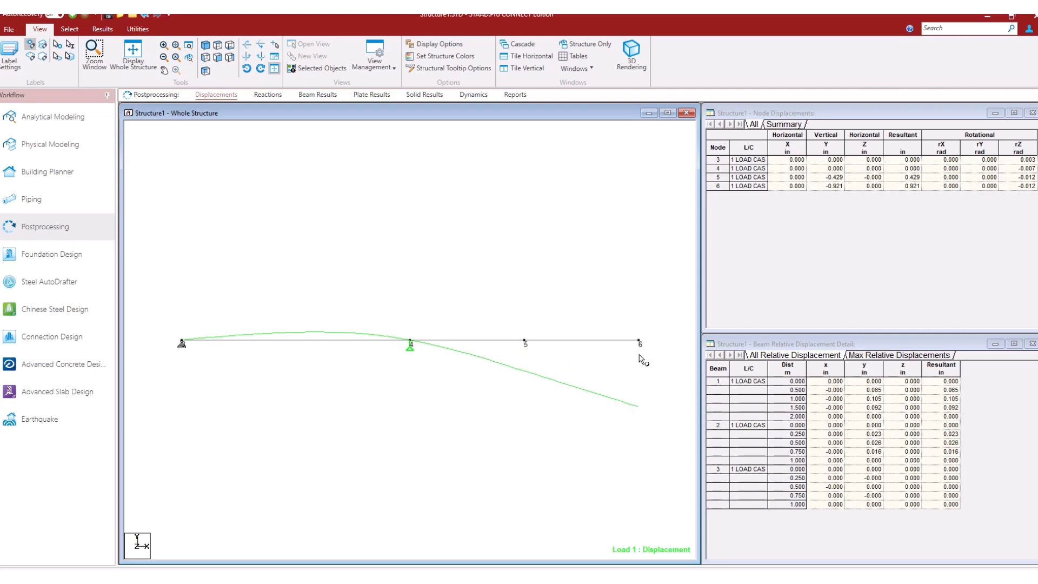
Exaggerate the beam's displacement diagram to examine its shape and reduce its scale again
key("9")
key("9")
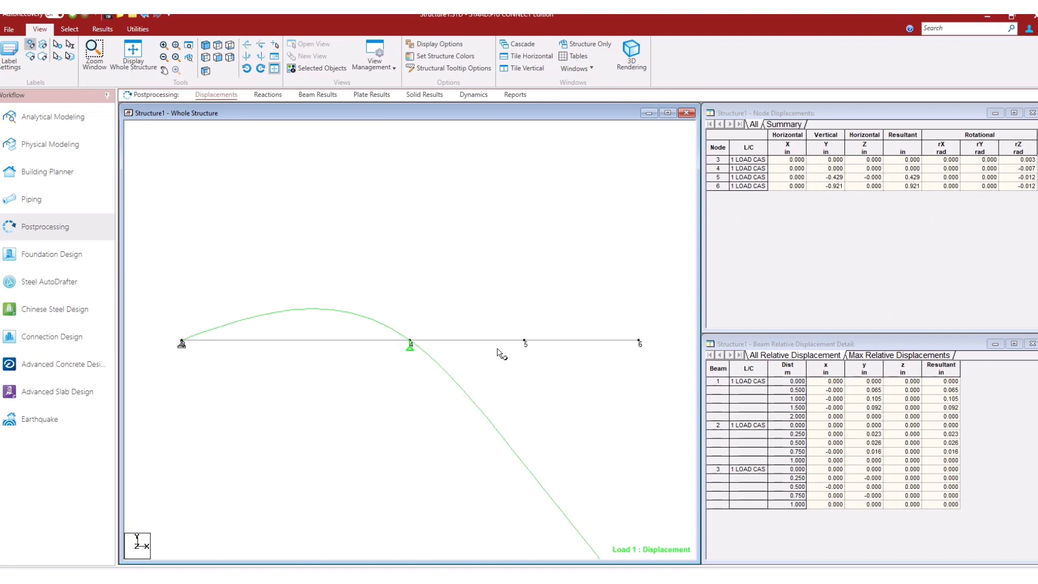
key("8")
key("8")
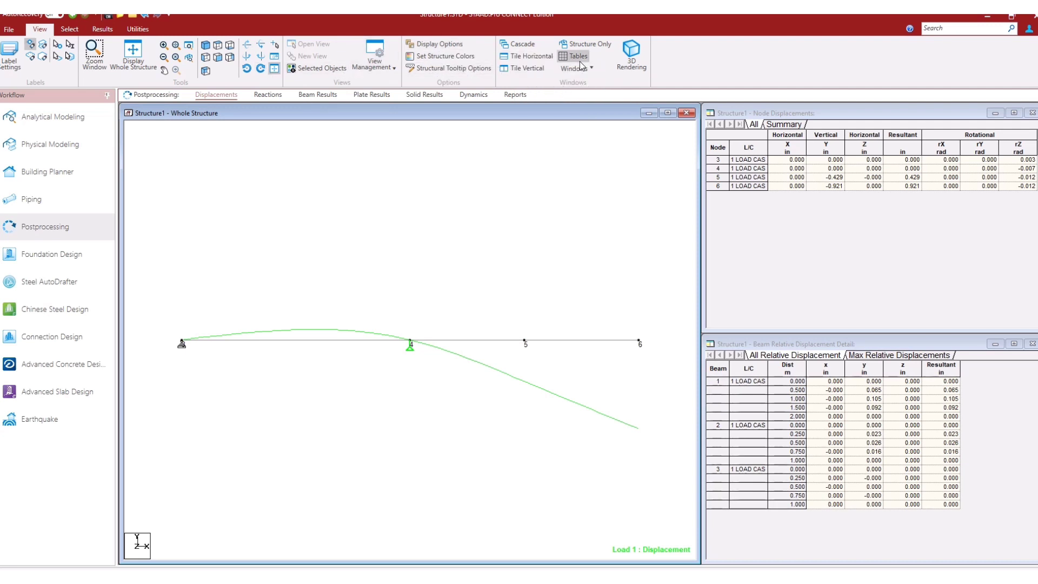
Display the support reactions and capture the beam with its reaction values in Snipping Tool
left_click(262, 97)
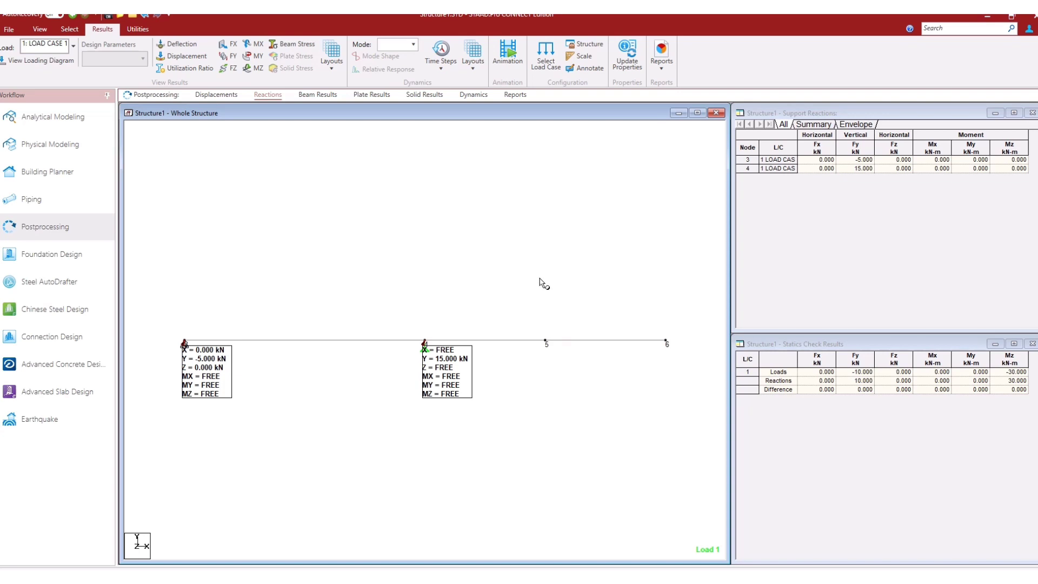
key("alt+Tab")
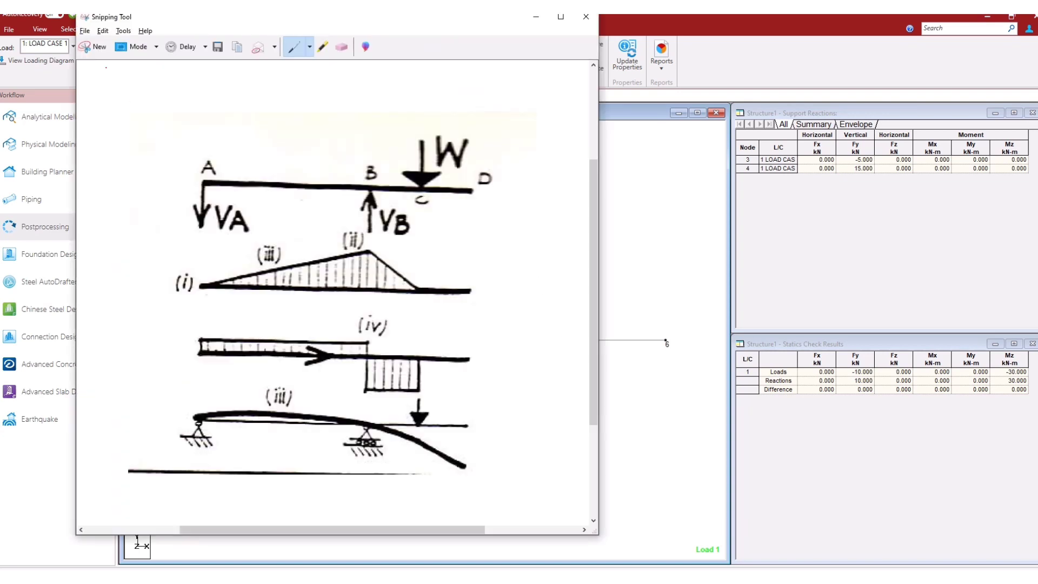
left_click(95, 47)
left_click_drag(132, 184, 936, 562)
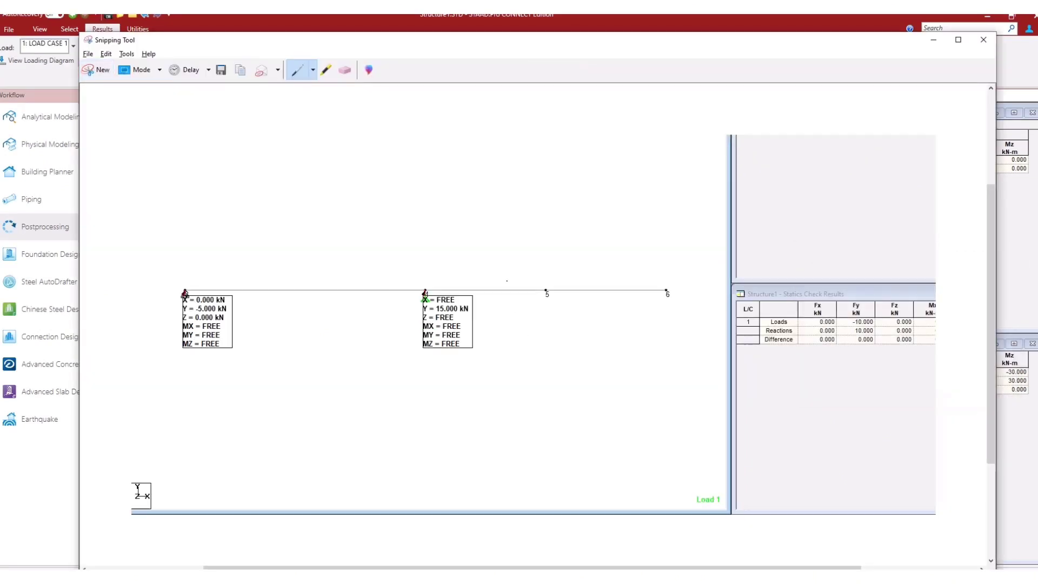
Sketch on the capture a downward load arrow at node 5, a dashed deflected line and a downward arrow at node 3
left_click_drag(543, 224, 545, 282)
left_click_drag(172, 251, 469, 301)
left_click_drag(488, 306, 619, 349)
left_click_drag(643, 355, 656, 358)
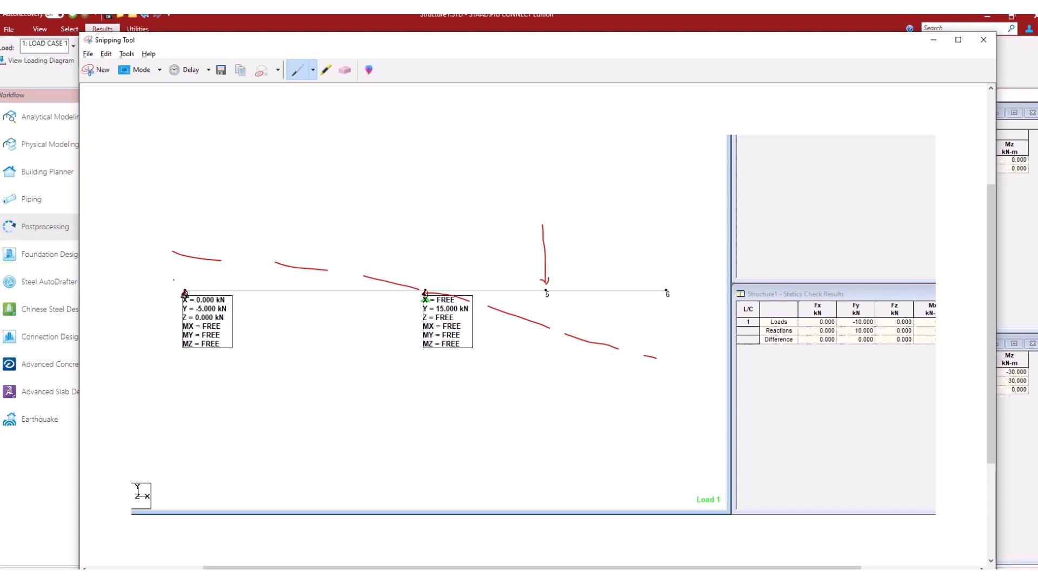
mouse_move(171, 256)
left_mouse_down()
mouse_move(174, 302)
mouse_move(155, 312)
mouse_move(170, 298)
left_mouse_up()
Draw a beam line below the captured model with a downward reaction at its left end and a downward load labelled 10
left_click_drag(185, 411, 668, 411)
mouse_move(185, 412)
left_mouse_down()
mouse_move(186, 470)
mouse_move(197, 462)
left_mouse_up()
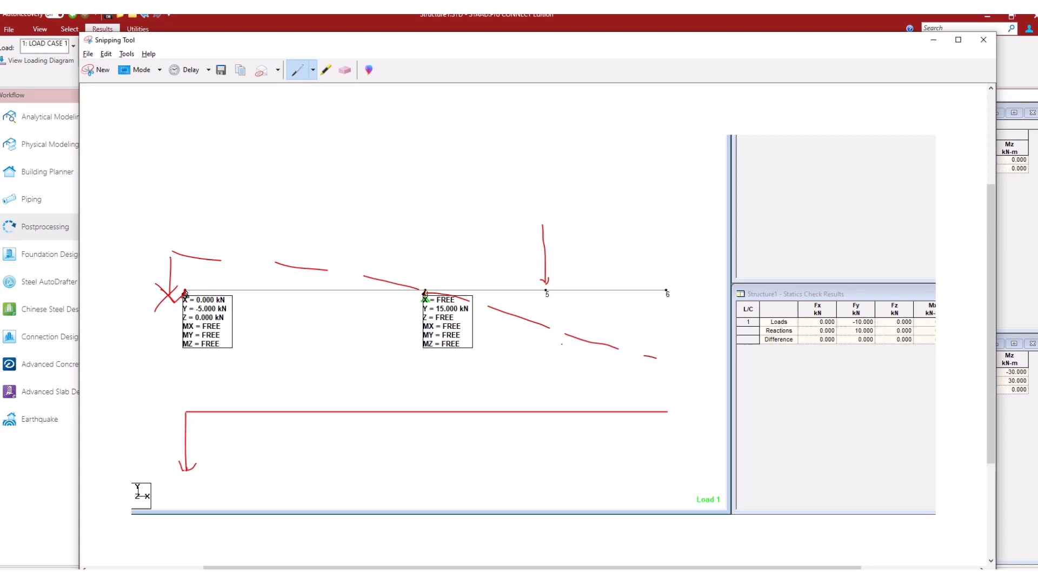
mouse_move(562, 344)
left_mouse_down()
mouse_move(564, 410)
mouse_move(600, 364)
mouse_move(594, 357)
left_mouse_up()
Draw an upward reaction arrow labelled VB at the second support and mark the left end with a dot
left_click_drag(427, 414, 427, 540)
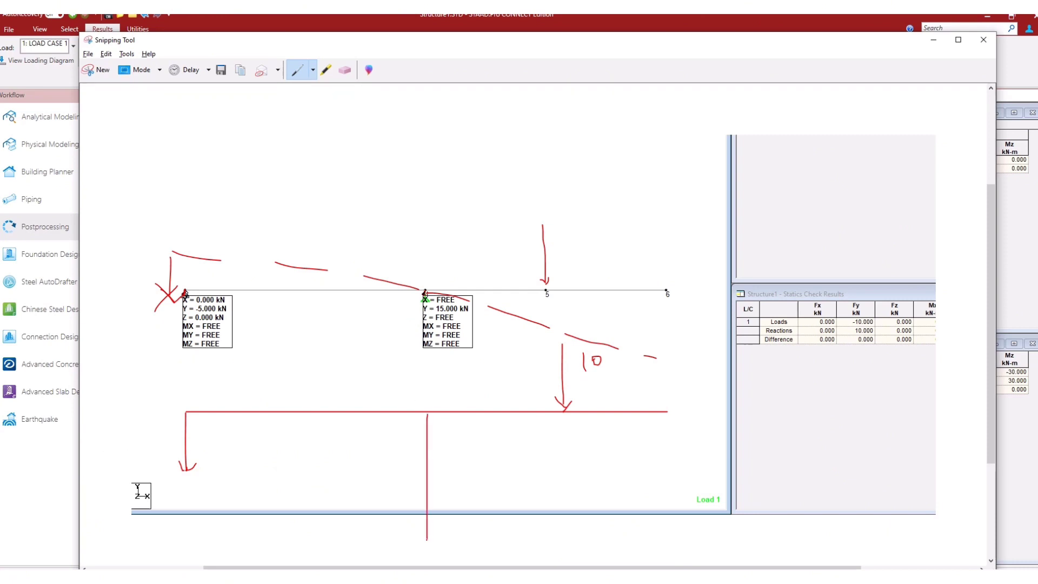
mouse_move(414, 429)
left_mouse_down()
mouse_move(427, 413)
mouse_move(447, 426)
left_mouse_up()
left_click_drag(186, 411, 187, 412)
mouse_move(436, 530)
left_mouse_down()
mouse_move(442, 542)
mouse_move(449, 529)
left_mouse_up()
mouse_move(462, 532)
left_mouse_down()
mouse_move(462, 543)
mouse_move(477, 542)
left_mouse_up()
Sketch dimension lines from the beam's left end to the load and to the VB reaction, labelled 5 and 4
mouse_move(185, 485)
left_mouse_down()
mouse_move(186, 497)
mouse_move(568, 494)
mouse_move(541, 512)
left_mouse_up()
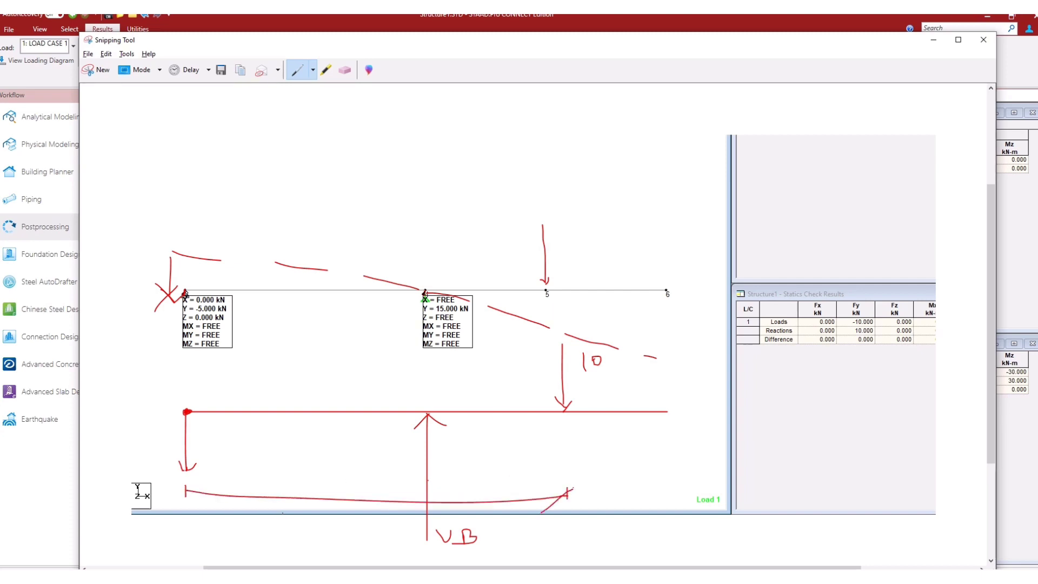
left_click_drag(193, 485, 181, 496)
mouse_move(297, 512)
left_mouse_down()
mouse_move(298, 524)
mouse_move(277, 527)
left_mouse_up()
mouse_move(185, 478)
left_mouse_down()
mouse_move(431, 479)
mouse_move(411, 486)
left_mouse_up()
left_click_drag(196, 472, 194, 485)
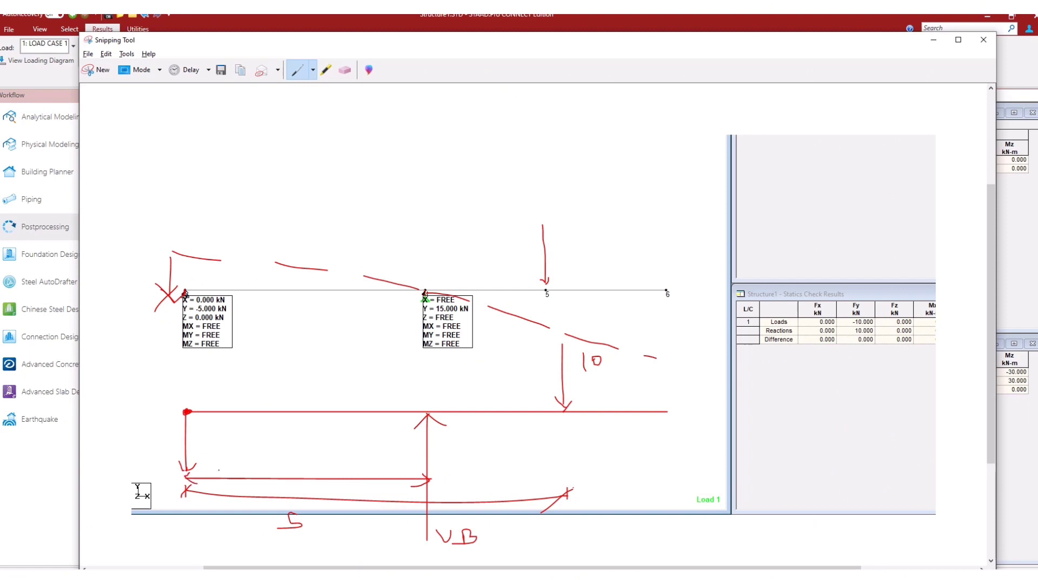
mouse_move(267, 449)
left_mouse_down()
mouse_move(265, 460)
mouse_move(290, 459)
mouse_move(277, 479)
left_mouse_up()
Emphasize the left-end point and its downward reaction, and label the load W
left_click_drag(187, 411, 186, 406)
mouse_move(587, 316)
left_mouse_down()
mouse_move(606, 335)
mouse_move(616, 319)
left_mouse_up()
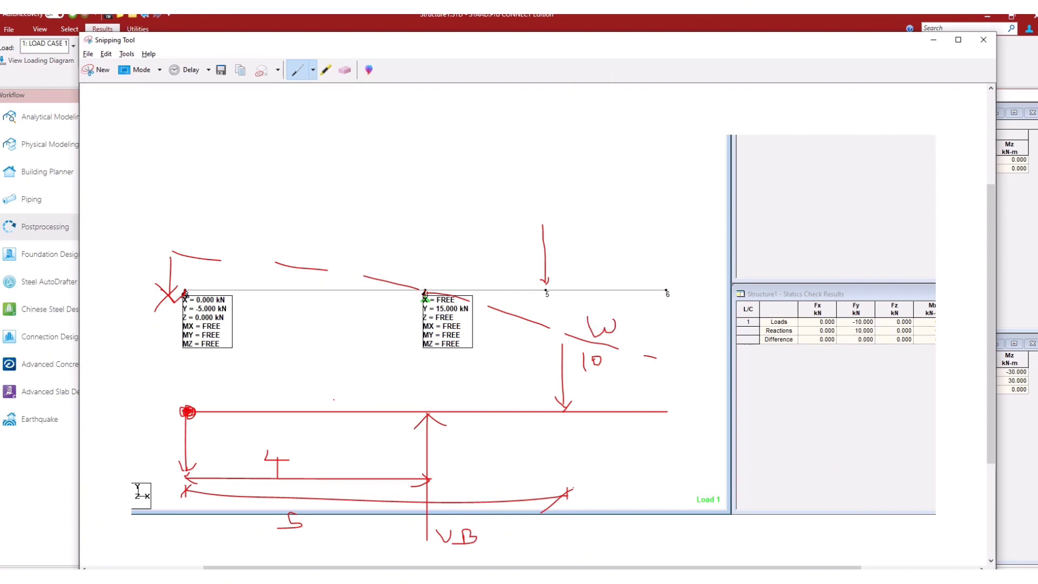
left_click_drag(185, 417, 186, 475)
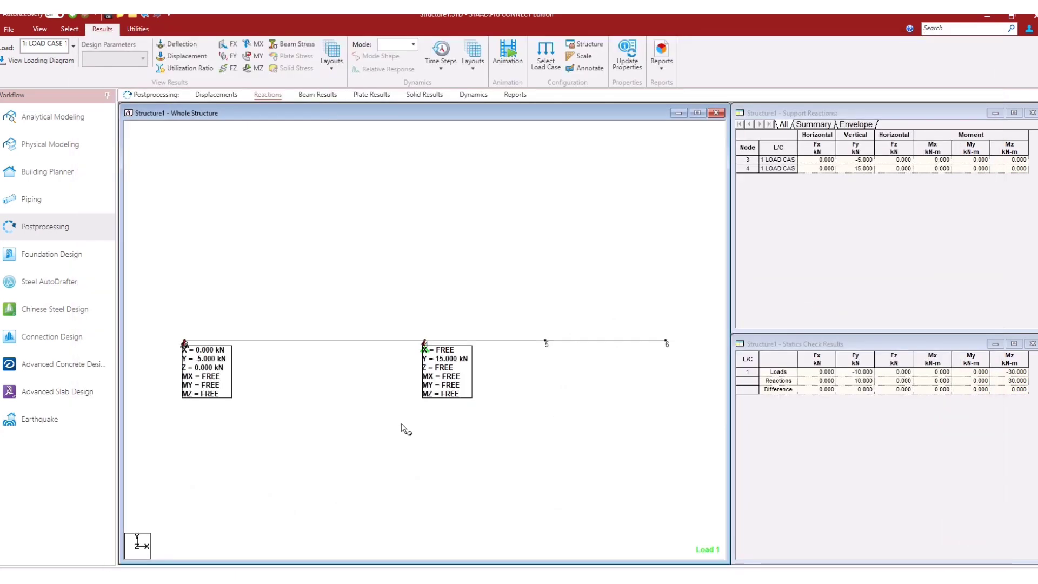
Display the Bending Z diagram in the beam results and sketch a load arrow near node 5 on a screen capture
left_click(317, 95)
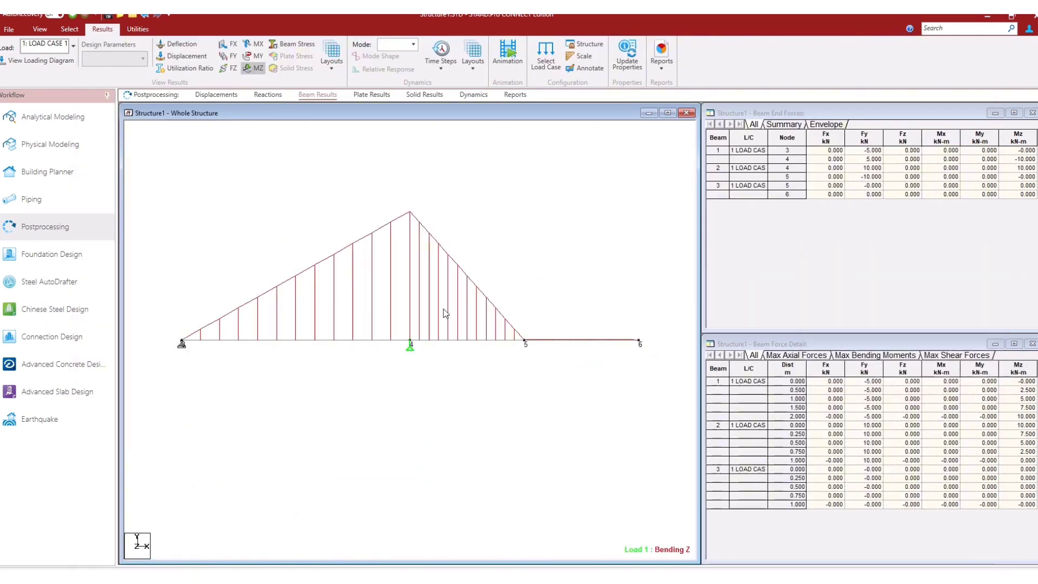
left_click_drag(135, 162, 846, 512)
mouse_move(534, 269)
left_mouse_down()
mouse_move(533, 344)
mouse_move(538, 330)
left_mouse_up()
Open the details of beam 2 between nodes 4 and 5 and examine its shear and bending results
left_click(479, 342)
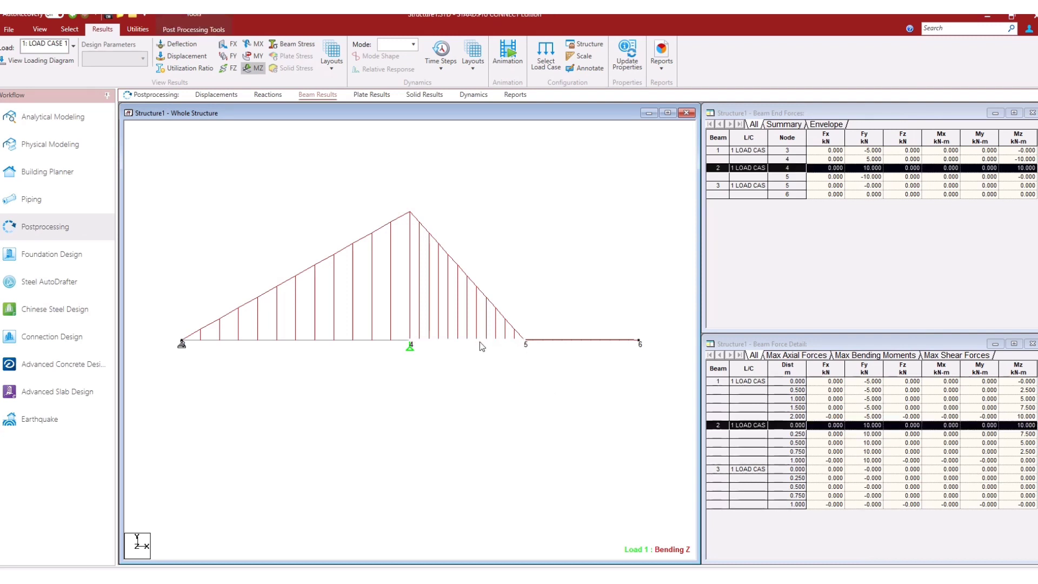
double_click(479, 342)
left_click(500, 183)
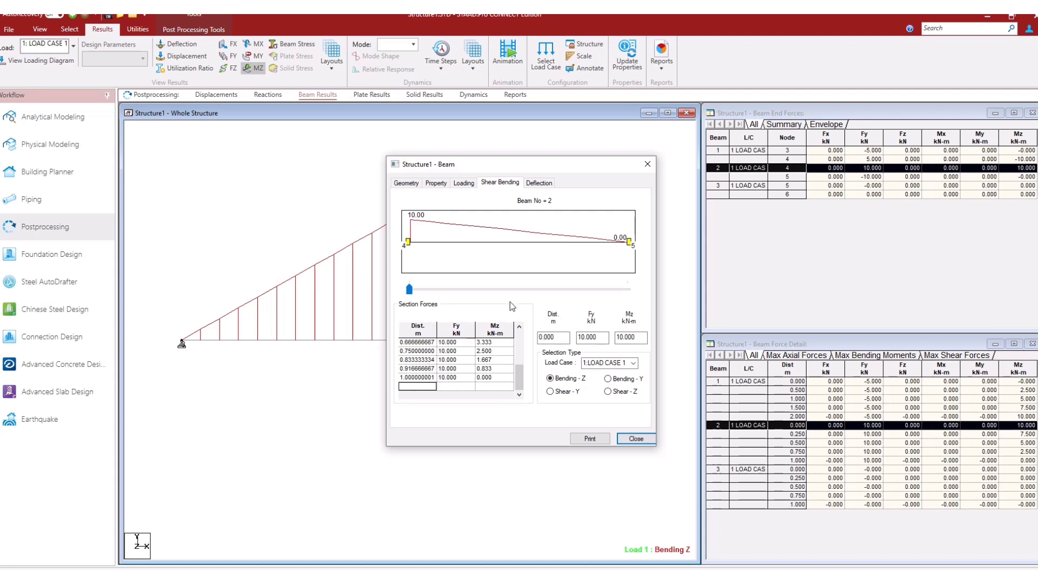
Check the geometry of beam 2 alongside its shear and bending results, and close its details
left_click(406, 184)
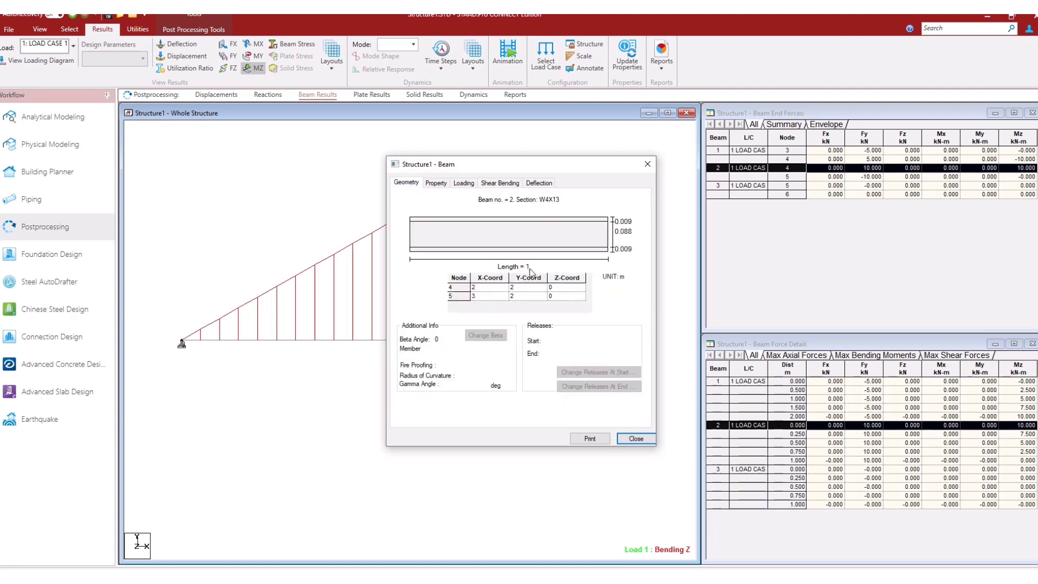
left_click(500, 183)
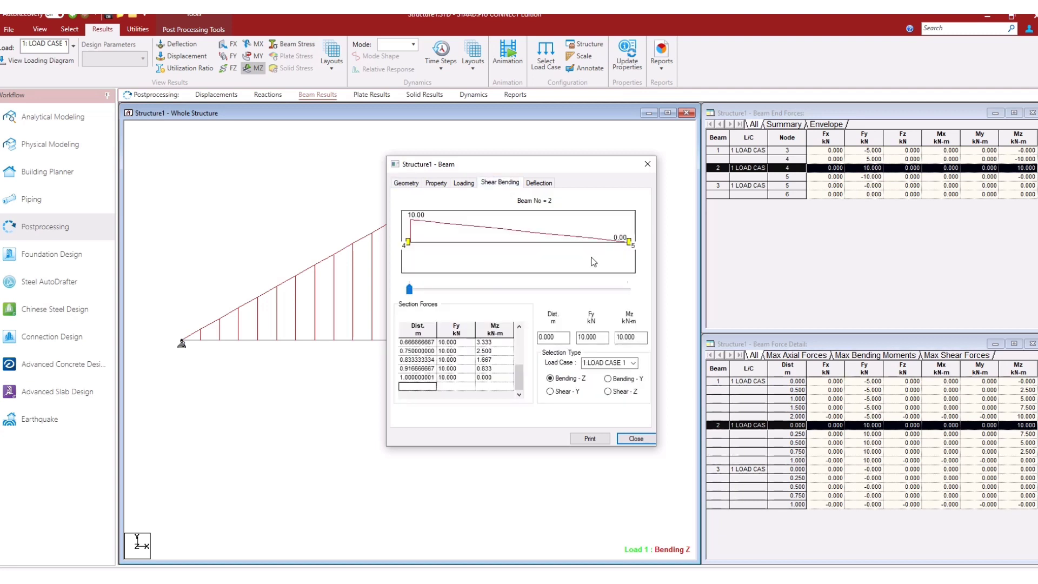
left_click(634, 439)
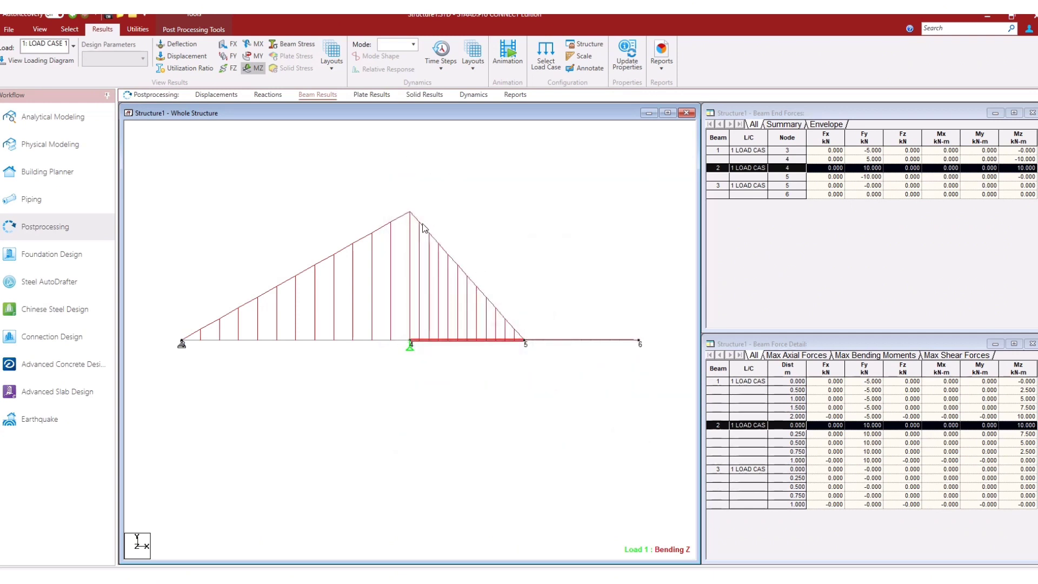
Select beam 1 between nodes 3 and 4, inspect its geometry details and close them
left_click(342, 338)
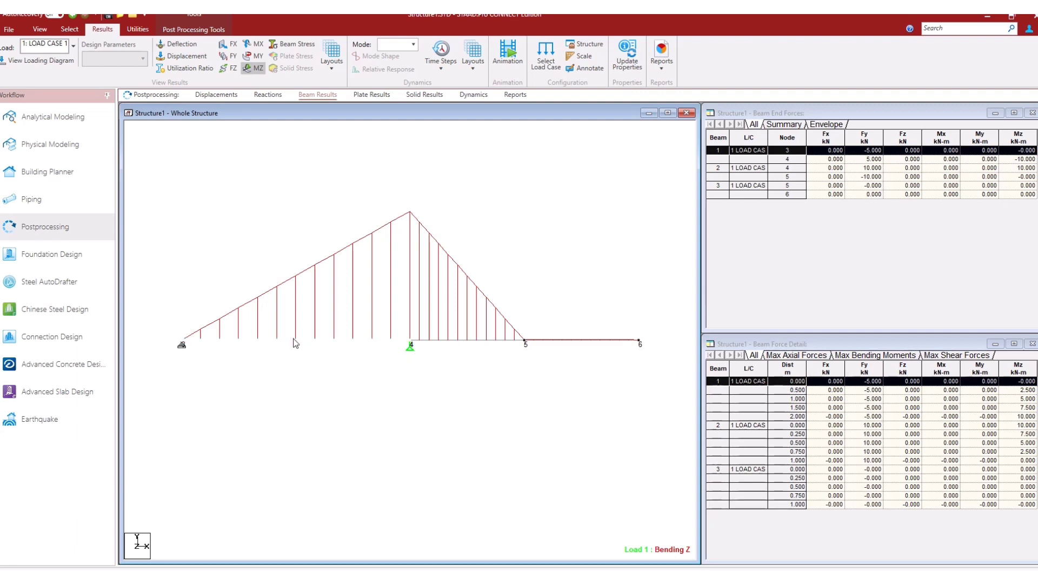
double_click(294, 341)
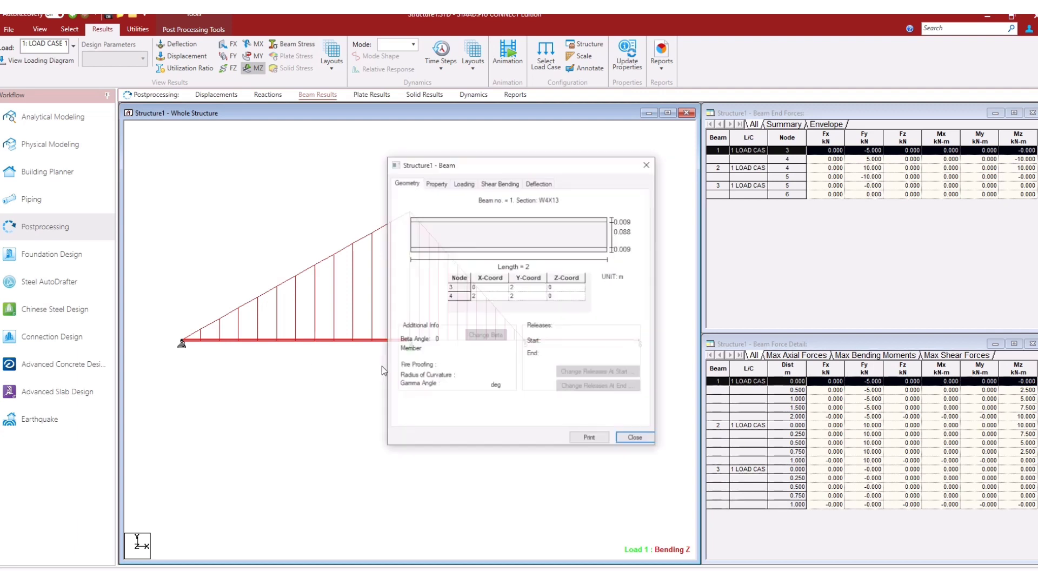
left_click(634, 437)
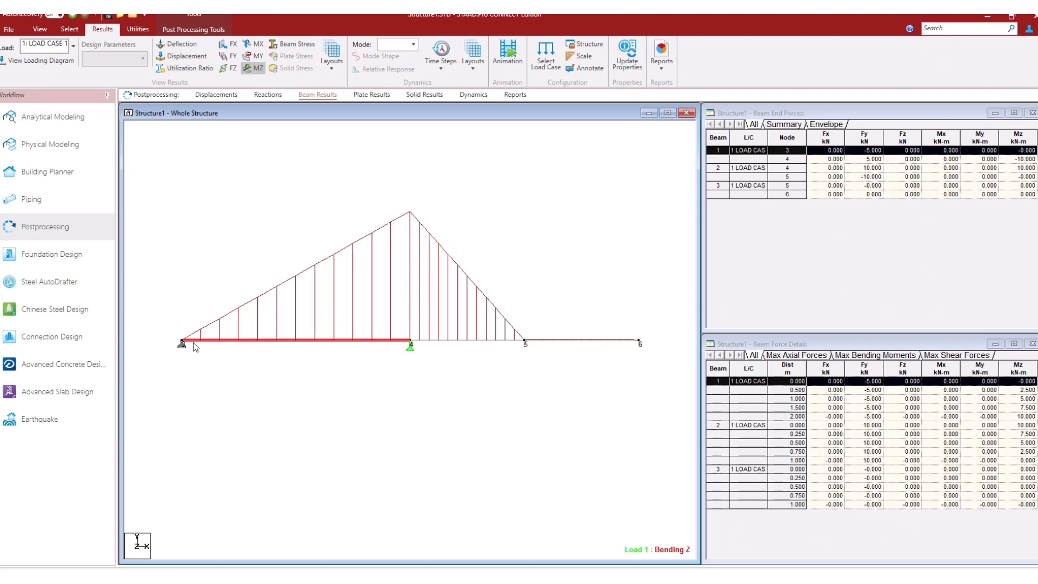
Display the support reactions and capture the beam view as a new snip in the Snipping Tool
left_click(266, 97)
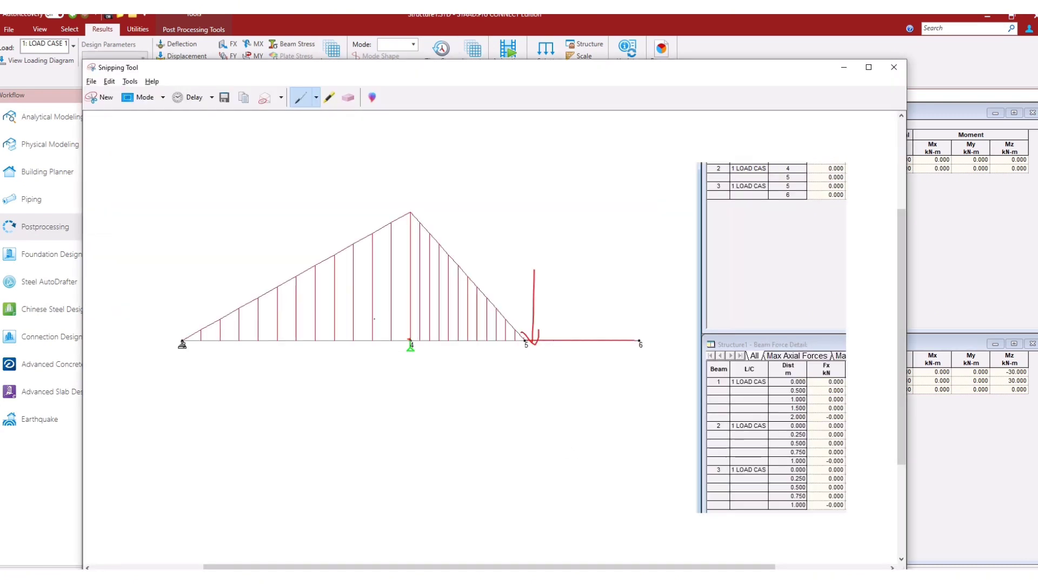
left_click(102, 98)
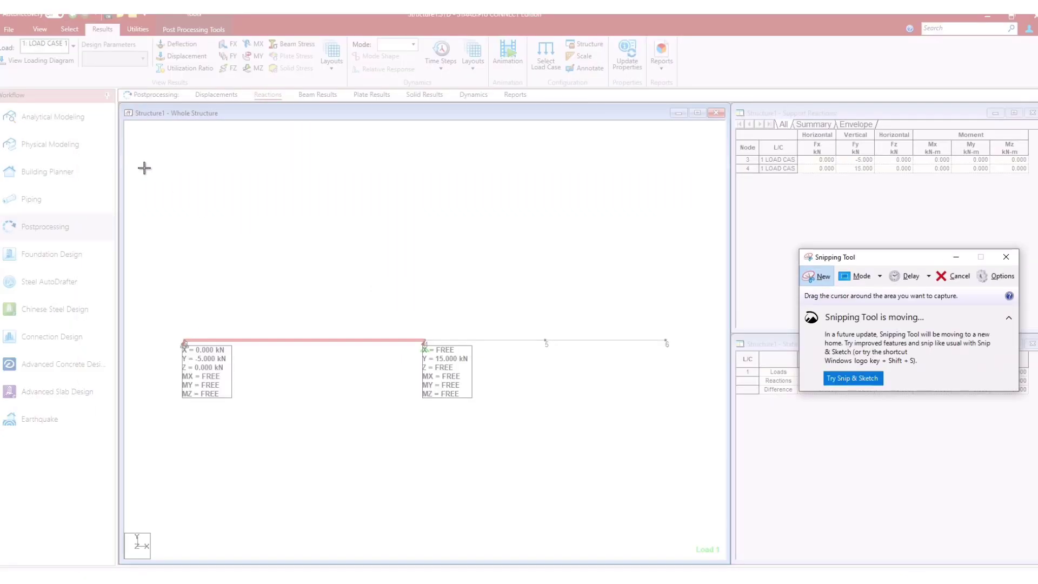
left_click_drag(144, 167, 784, 522)
Sketch a downward load arrow at node 5 and label the spans below the beam 2 and 1
mouse_move(552, 241)
left_mouse_down()
mouse_move(557, 328)
mouse_move(560, 305)
left_mouse_up()
mouse_move(491, 401)
left_mouse_down()
mouse_move(498, 419)
mouse_move(519, 419)
left_mouse_up()
mouse_move(326, 399)
left_mouse_down()
mouse_move(323, 413)
mouse_move(356, 415)
left_mouse_up()
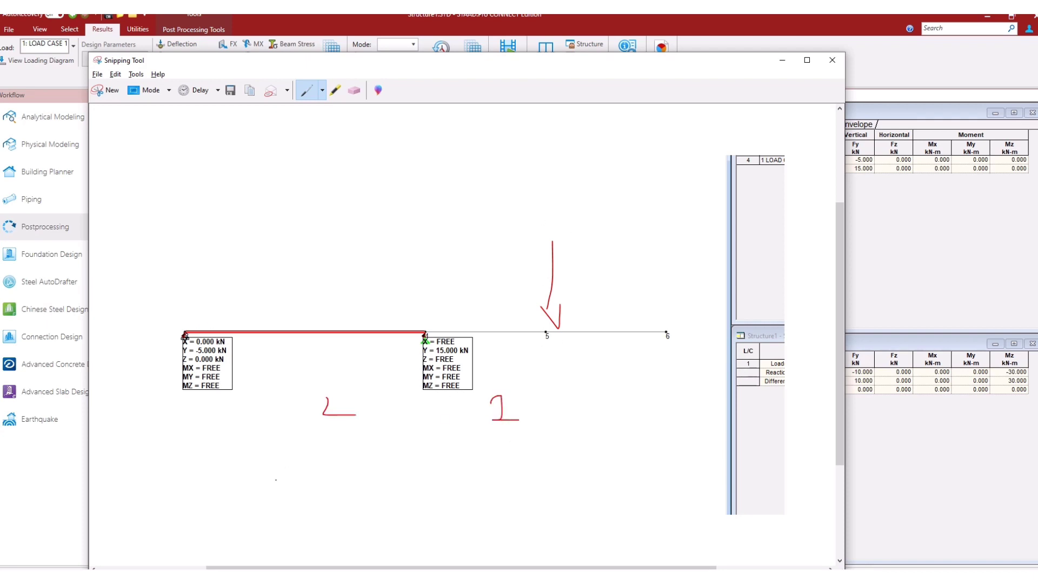
Handwrite the moment equation 30 = VB x 2 below the beam
mouse_move(380, 470)
left_mouse_down()
mouse_move(385, 480)
mouse_move(365, 493)
mouse_move(409, 472)
mouse_move(474, 492)
left_mouse_up()
left_click_drag(451, 508, 486, 507)
mouse_move(498, 473)
left_mouse_down()
mouse_move(521, 463)
mouse_move(537, 505)
left_mouse_up()
mouse_move(536, 481)
left_mouse_down()
mouse_move(557, 488)
mouse_move(538, 504)
mouse_move(606, 498)
left_mouse_up()
mouse_move(594, 475)
left_mouse_down()
mouse_move(577, 498)
mouse_move(664, 496)
left_mouse_up()
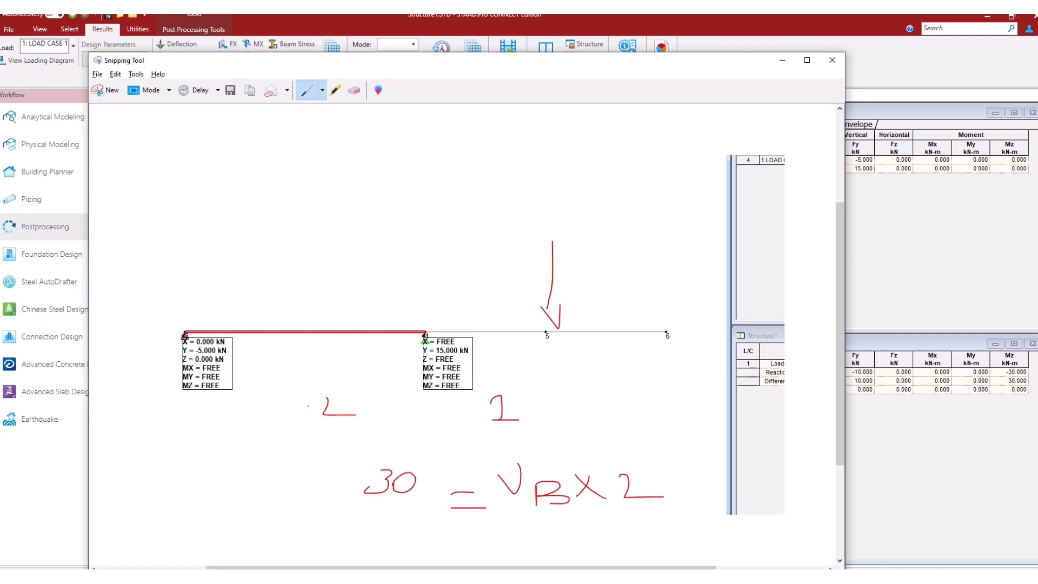
Underline VB, tick the reaction at node 4, sketch an upward arrow labelled 15 below it, and label the load 10
left_click_drag(313, 401, 328, 399)
left_click_drag(527, 509, 554, 507)
left_click_drag(475, 349, 511, 328)
mouse_move(424, 438)
left_mouse_down()
mouse_move(424, 400)
mouse_move(435, 397)
left_mouse_up()
mouse_move(573, 232)
left_mouse_down()
mouse_move(571, 249)
mouse_move(588, 238)
left_mouse_up()
mouse_move(439, 417)
left_mouse_down()
mouse_move(444, 435)
mouse_move(476, 432)
mouse_move(488, 414)
left_mouse_up()
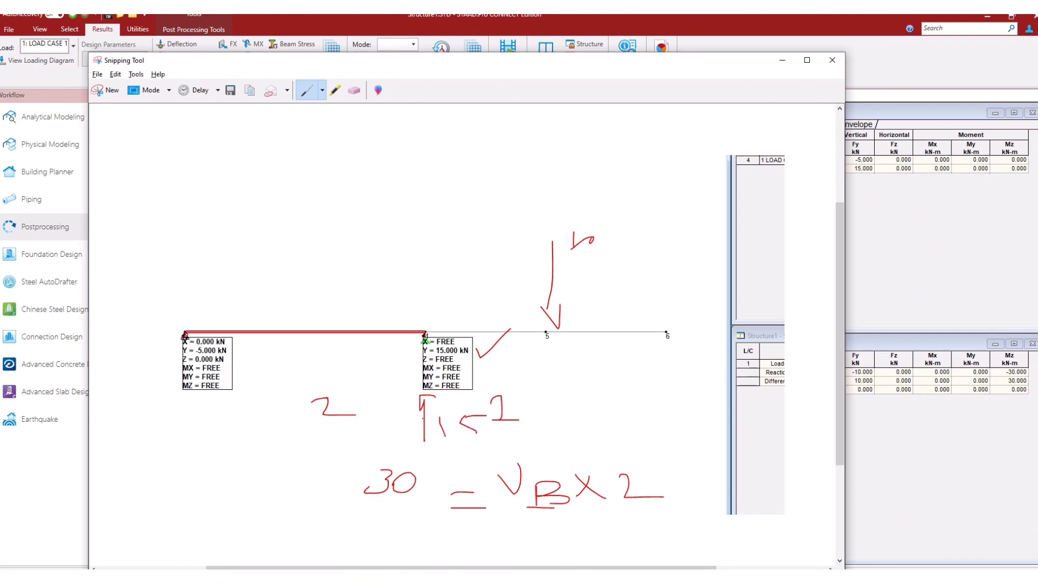